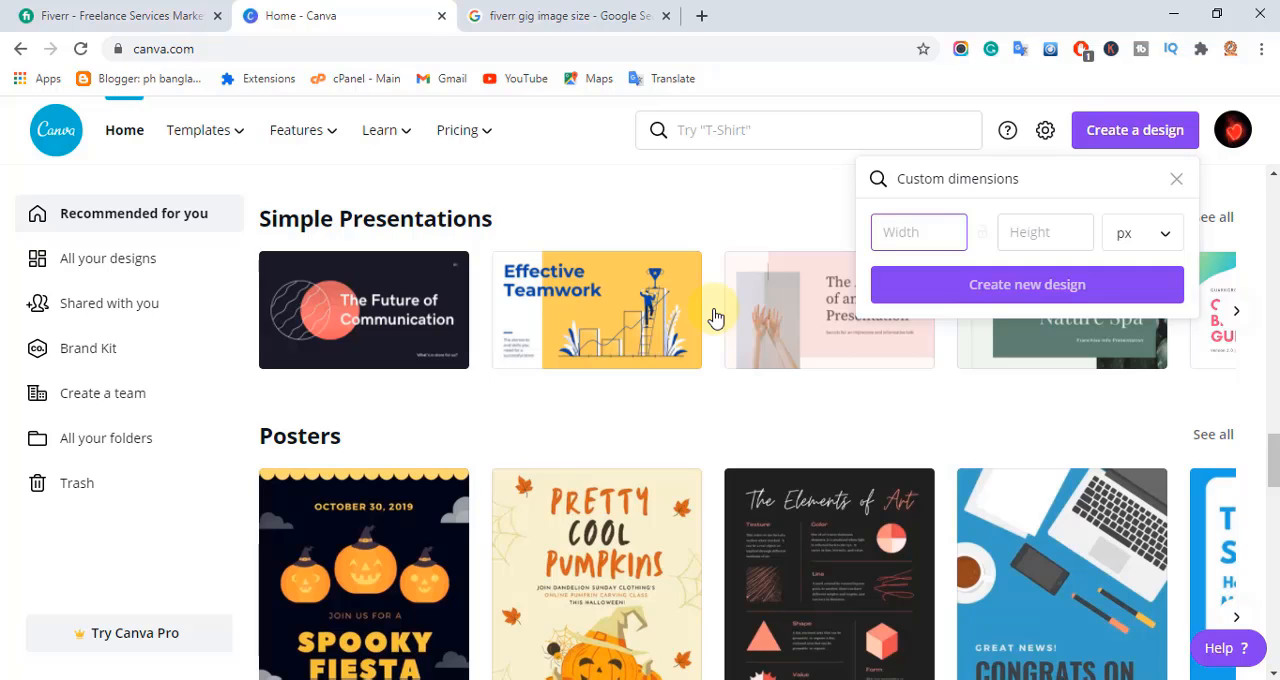
# Check the recommended Fiverr gig image size in the Google results and create a custom 550 × 370 px design.
pyautogui.click(575, 16)
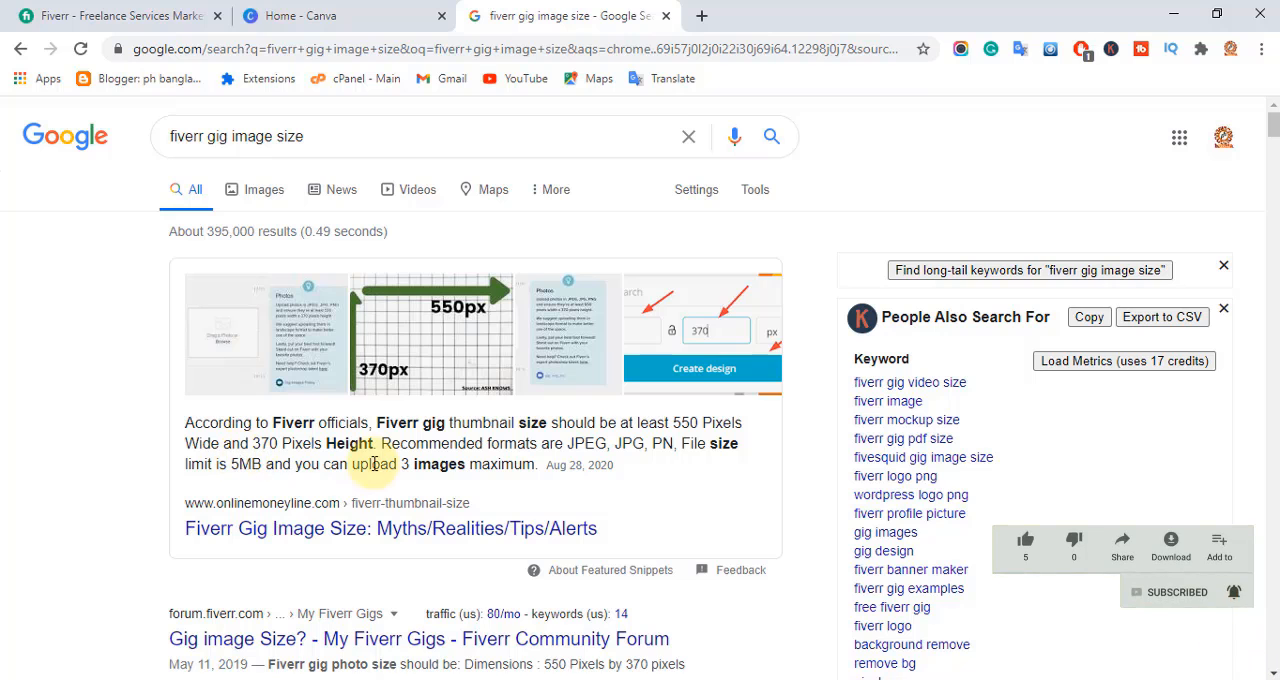
pyautogui.moveTo(645, 443); pyautogui.dragTo(277, 440)
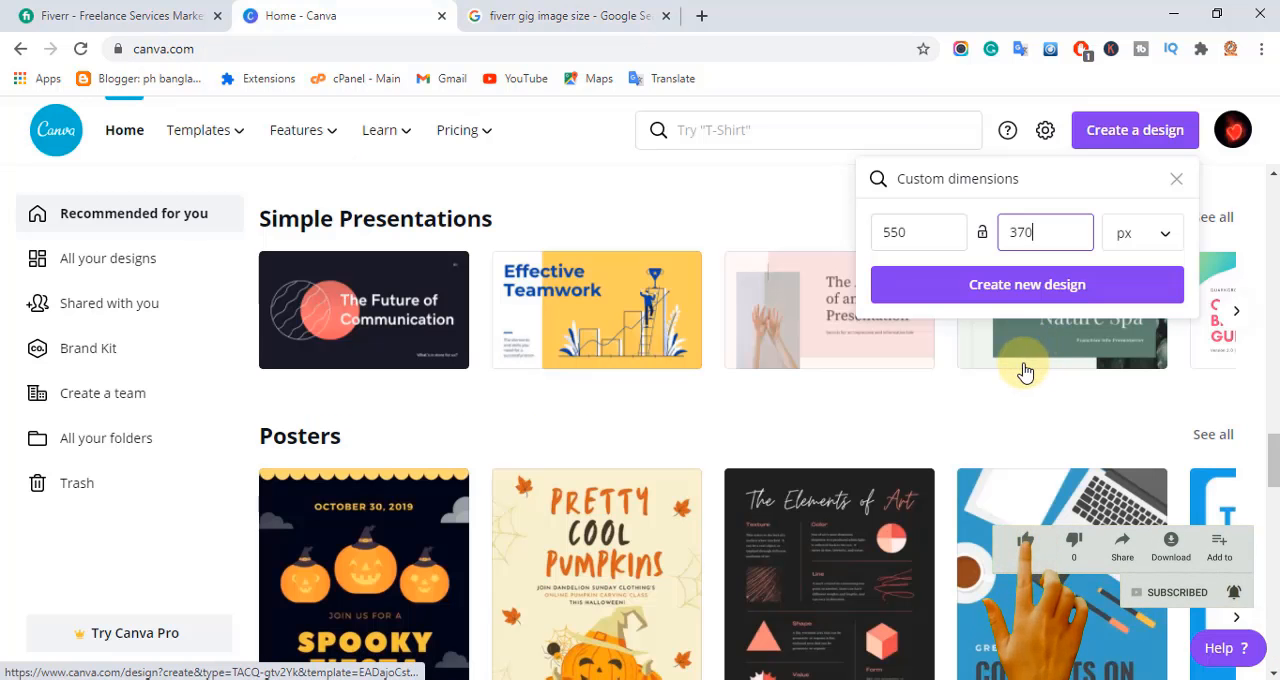
pyautogui.click(1010, 285)
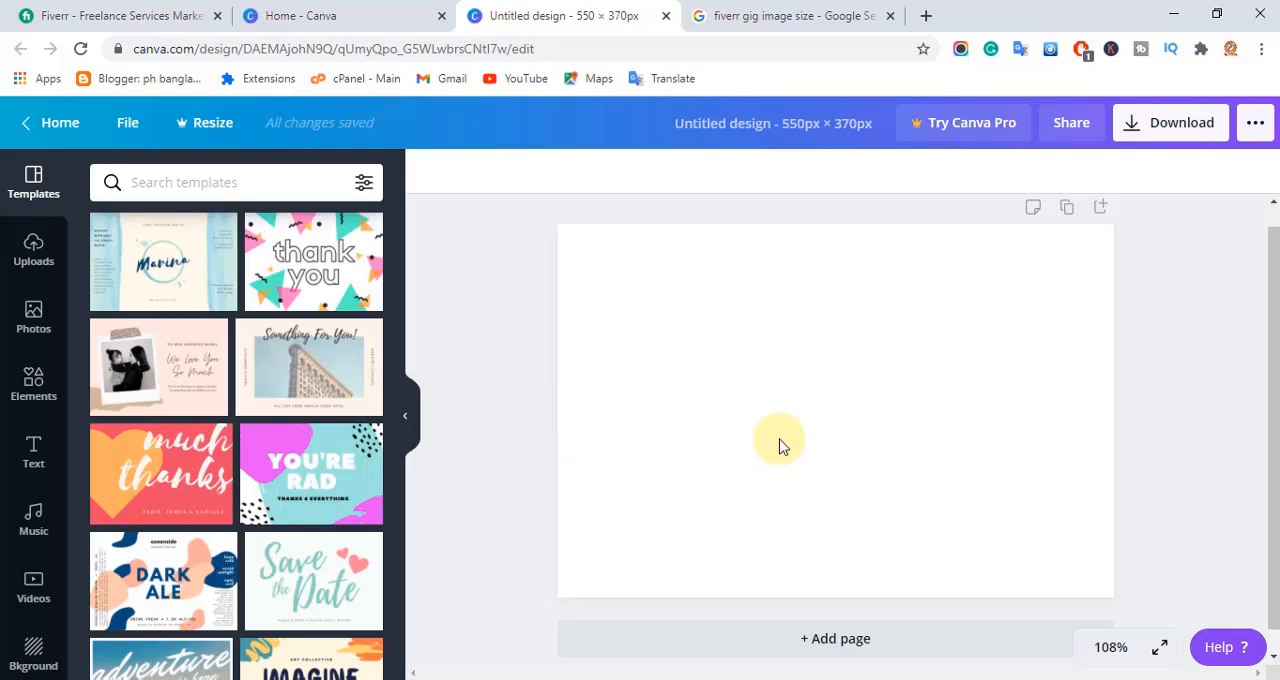
# Add the plain square from the Shapes collection to the blank canvas.
pyautogui.click(26, 396)
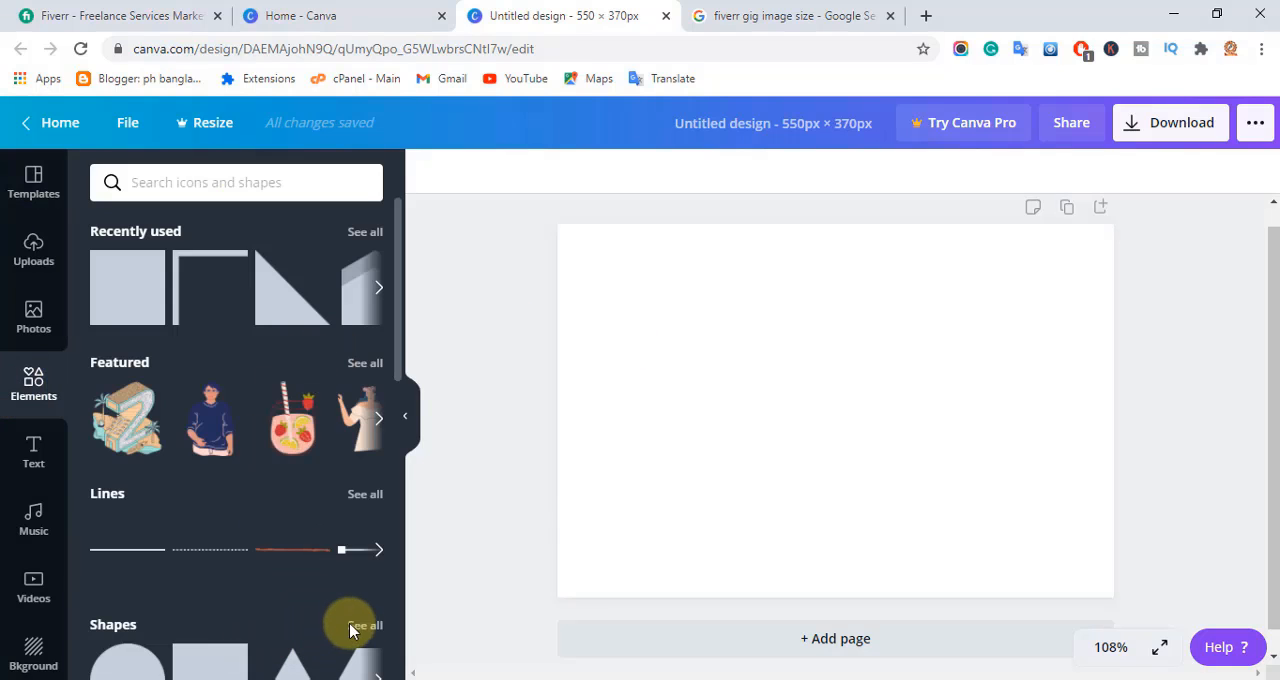
pyautogui.click(362, 626)
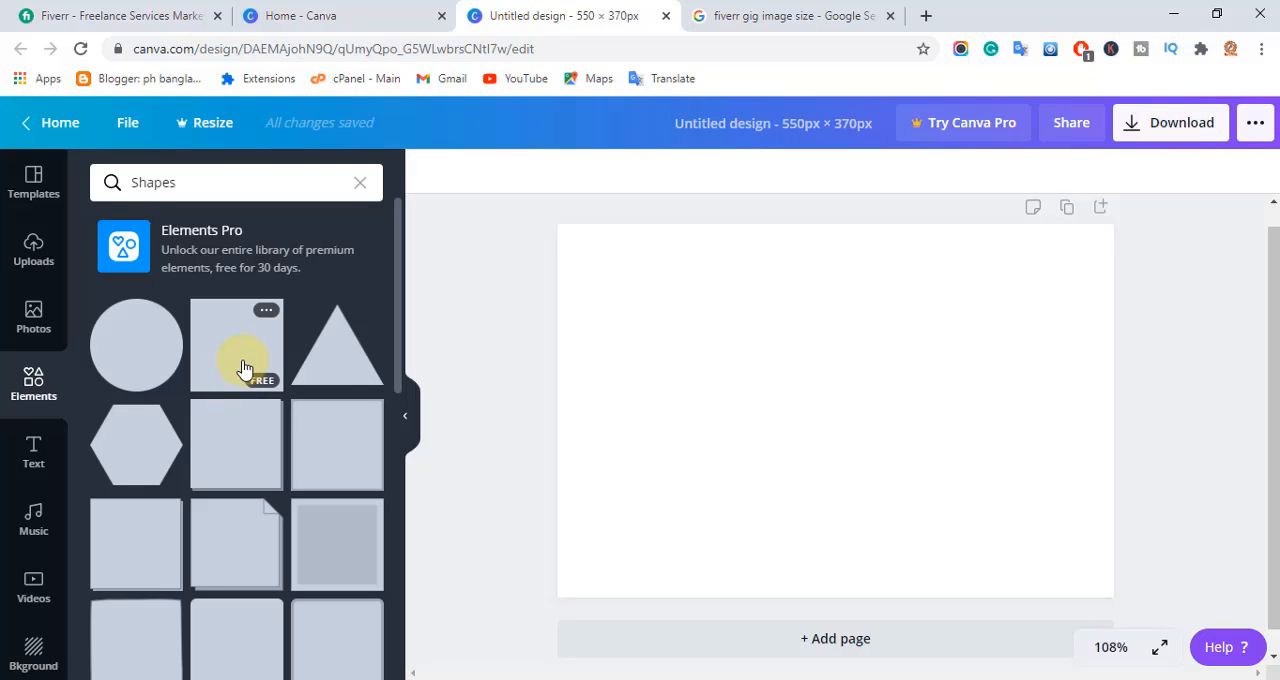
pyautogui.click(244, 368)
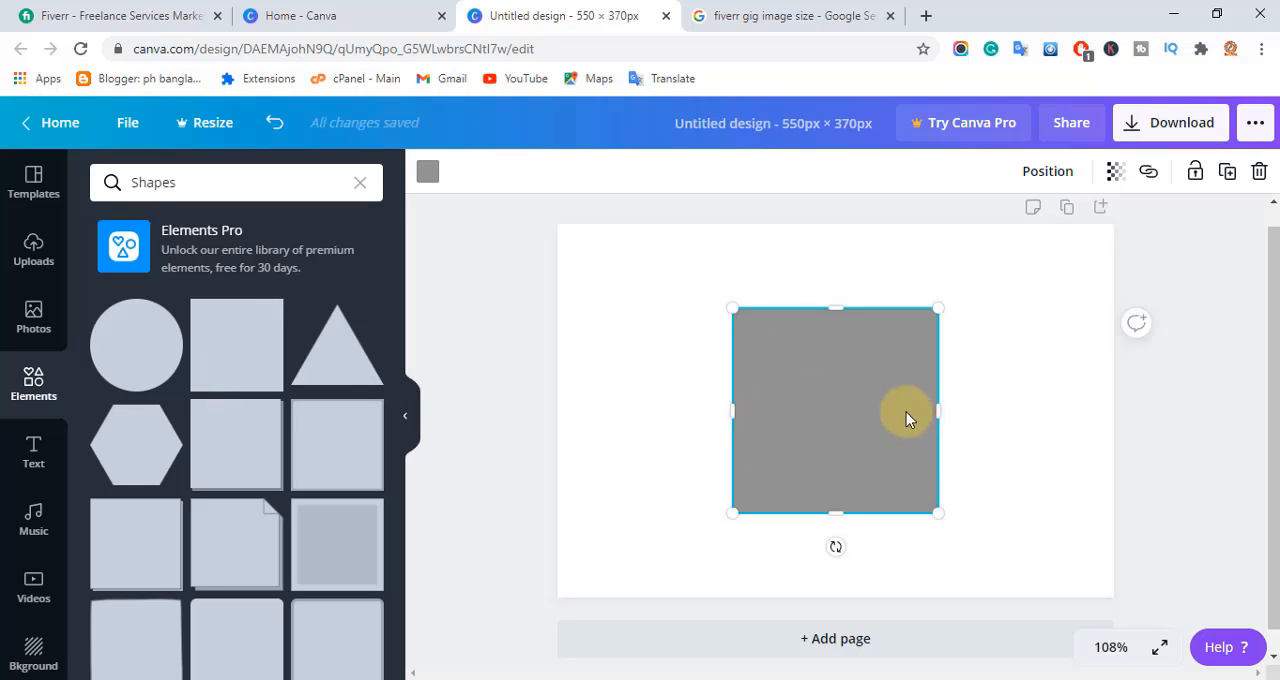
# Stretch the square to cover the canvas except for a narrow strip along its right edge, and colour it black.
pyautogui.moveTo(740, 406); pyautogui.dragTo(551, 410)
pyautogui.moveTo(734, 310); pyautogui.dragTo(744, 195)
pyautogui.moveTo(747, 512); pyautogui.dragTo(747, 620)
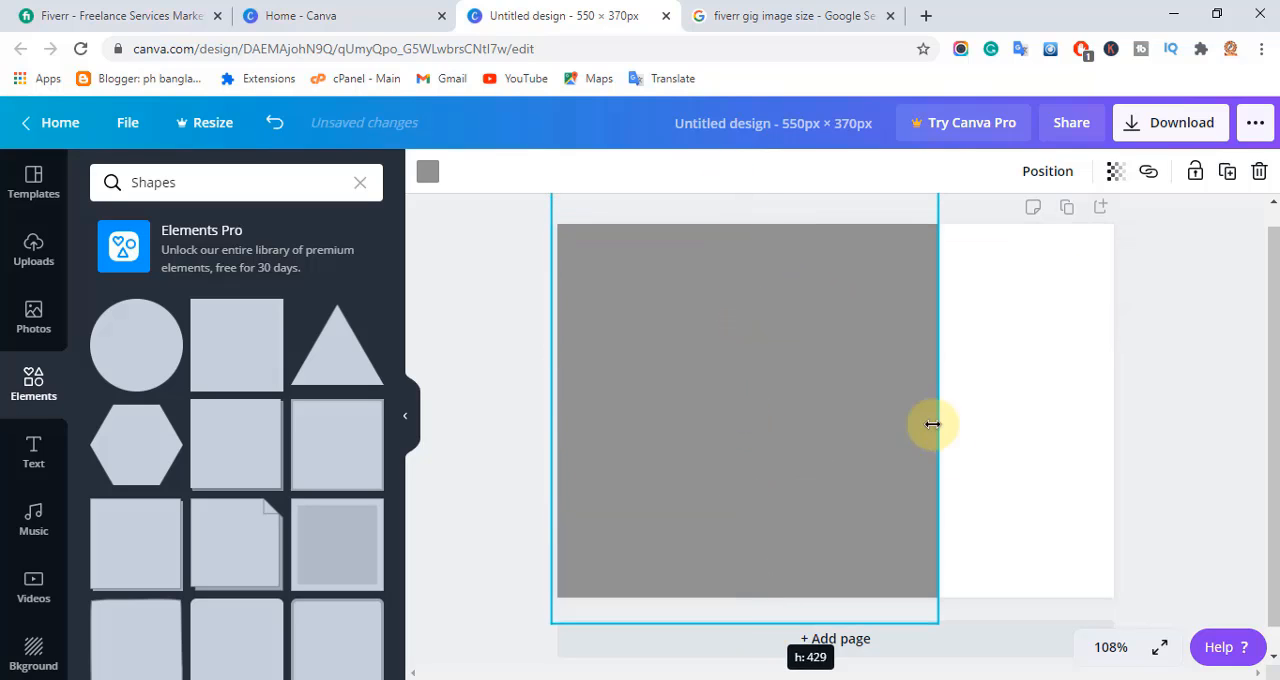
pyautogui.moveTo(931, 423); pyautogui.dragTo(1044, 407)
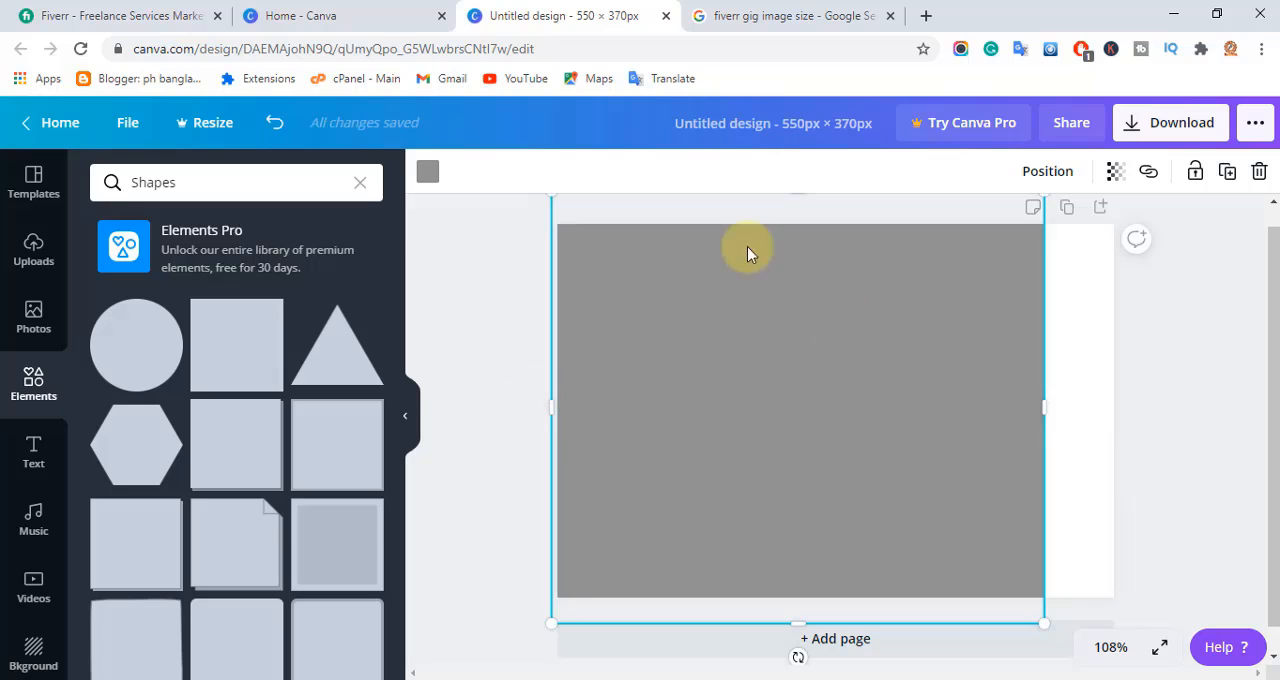
pyautogui.click(428, 178)
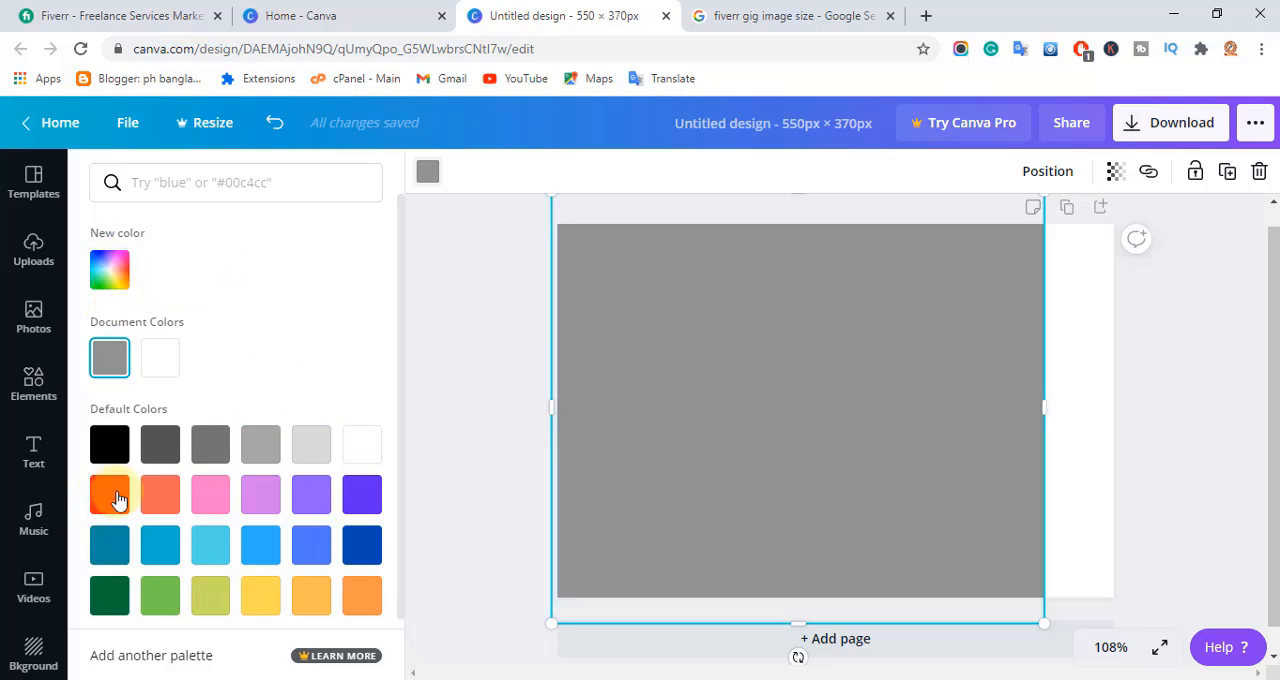
pyautogui.click(108, 452)
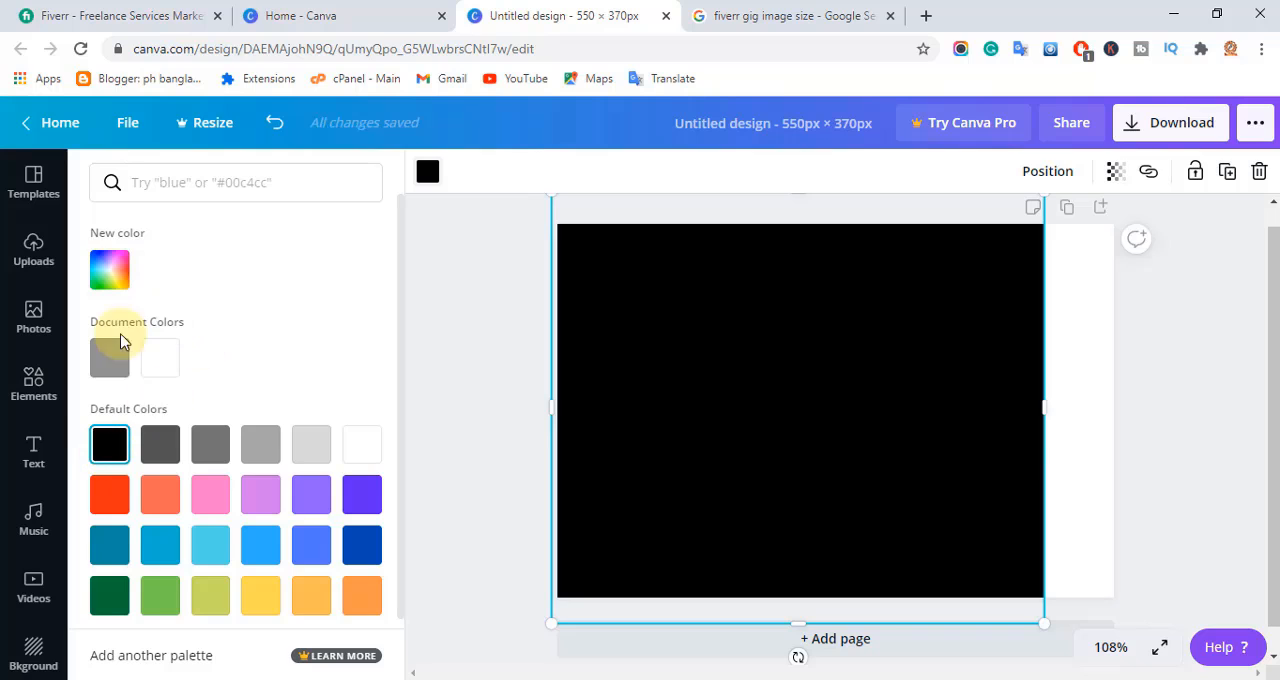
# Add the free two-tone upward-pointing arrow banner from the Shapes collection to the design.
pyautogui.click(35, 397)
pyautogui.click(33, 397)
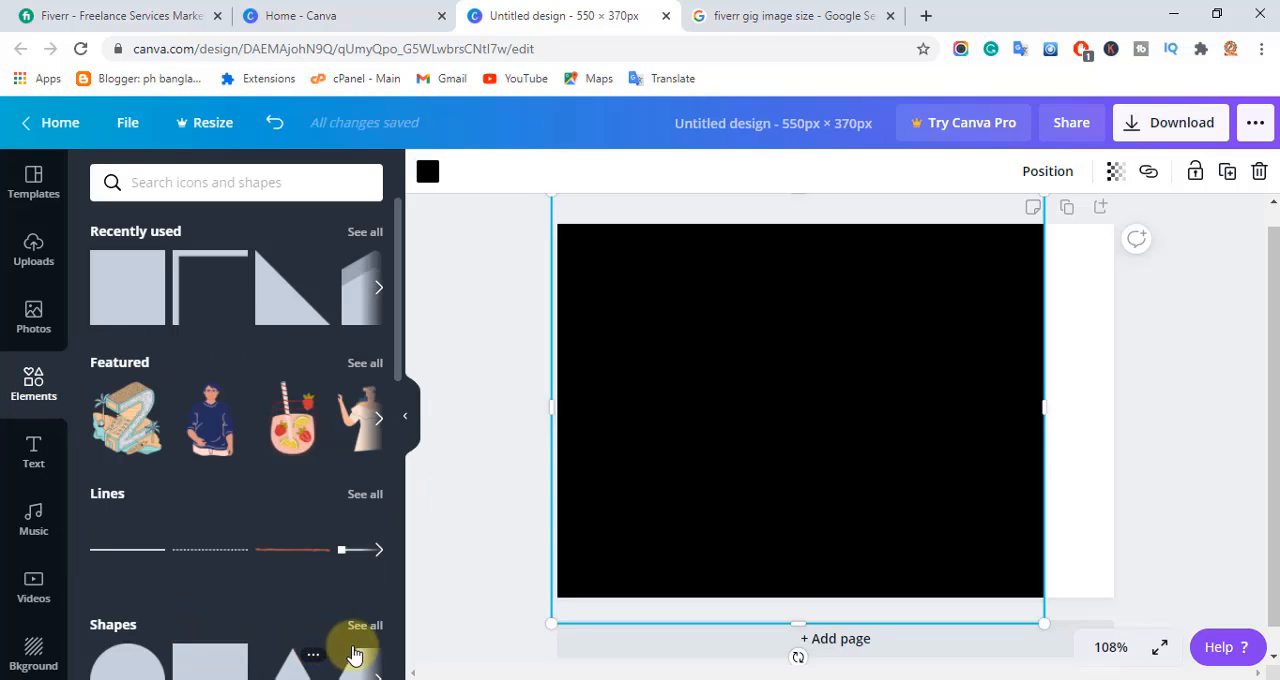
pyautogui.click(372, 617)
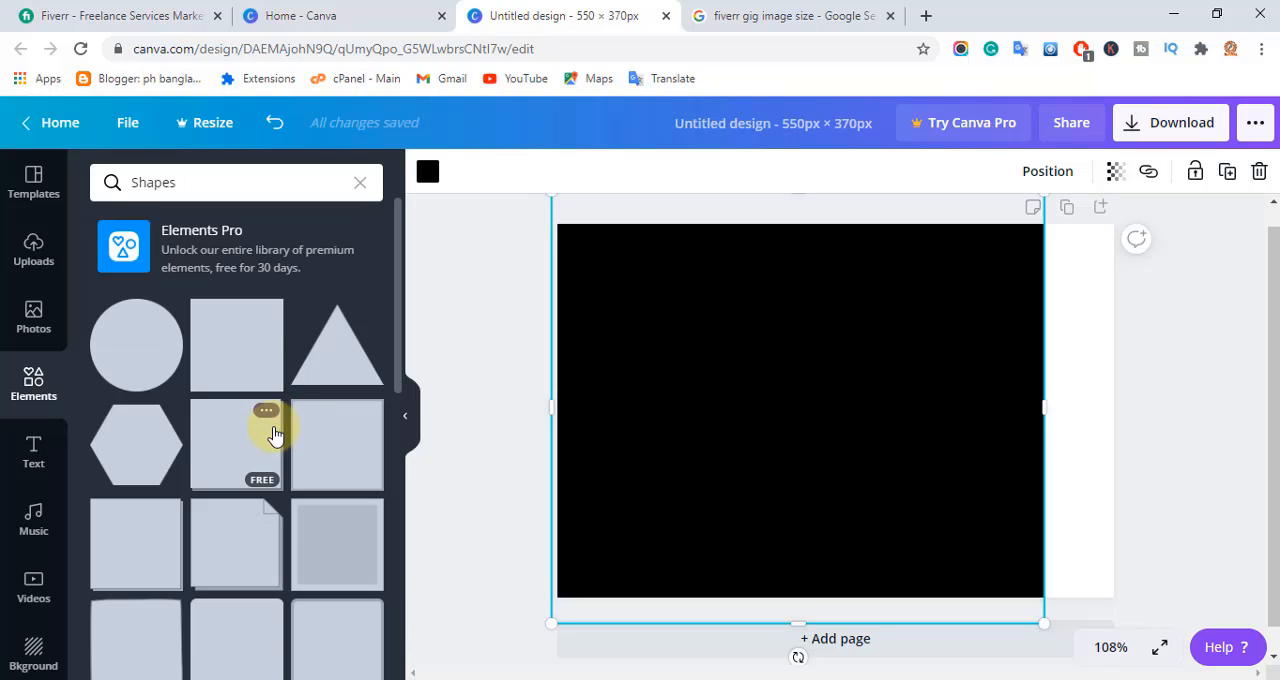
pyautogui.scroll(-5, 274, 480)
pyautogui.scroll(-5, 274, 480)
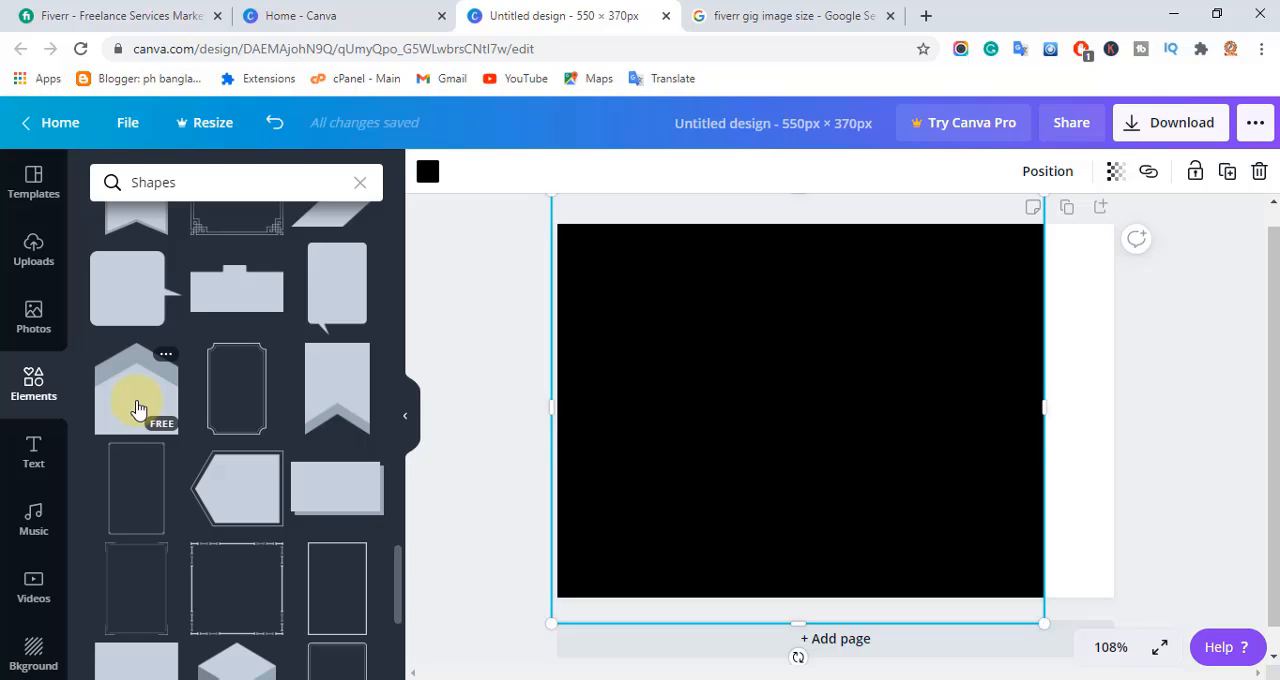
pyautogui.click(138, 410)
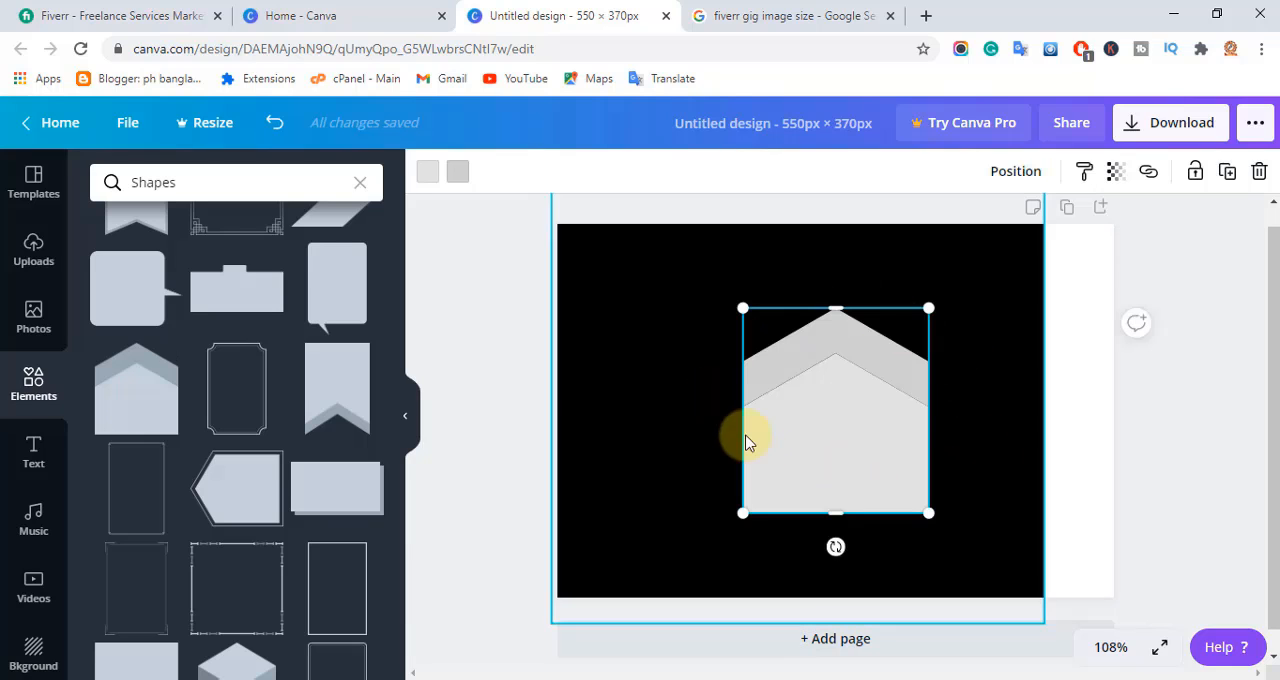
# Rotate the banner to point left, enlarge it past the canvas height and place it over the canvas's right half.
pyautogui.moveTo(836, 548); pyautogui.dragTo(972, 410)
pyautogui.moveTo(938, 503); pyautogui.dragTo(1042, 597)
pyautogui.moveTo(733, 318); pyautogui.dragTo(549, 256)
pyautogui.moveTo(671, 356); pyautogui.dragTo(907, 404)
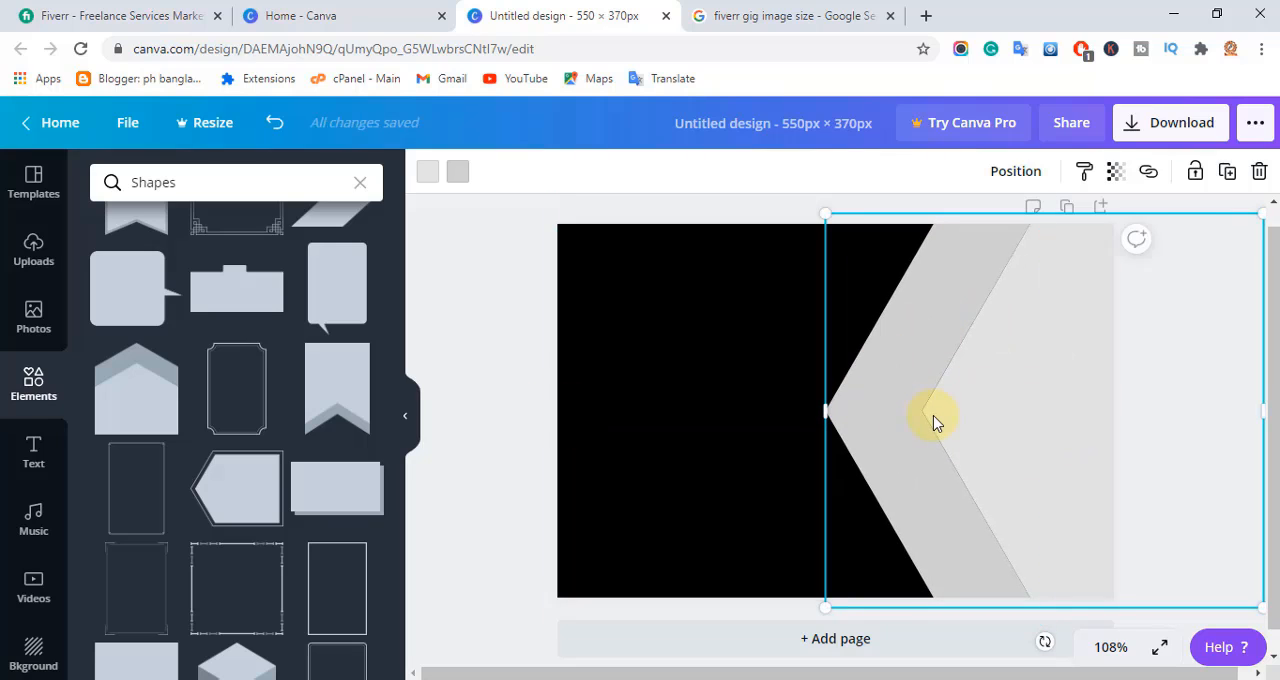
# Colour the banner's outer chevron band a saturated golden yellow and its inner area white.
pyautogui.click(458, 174)
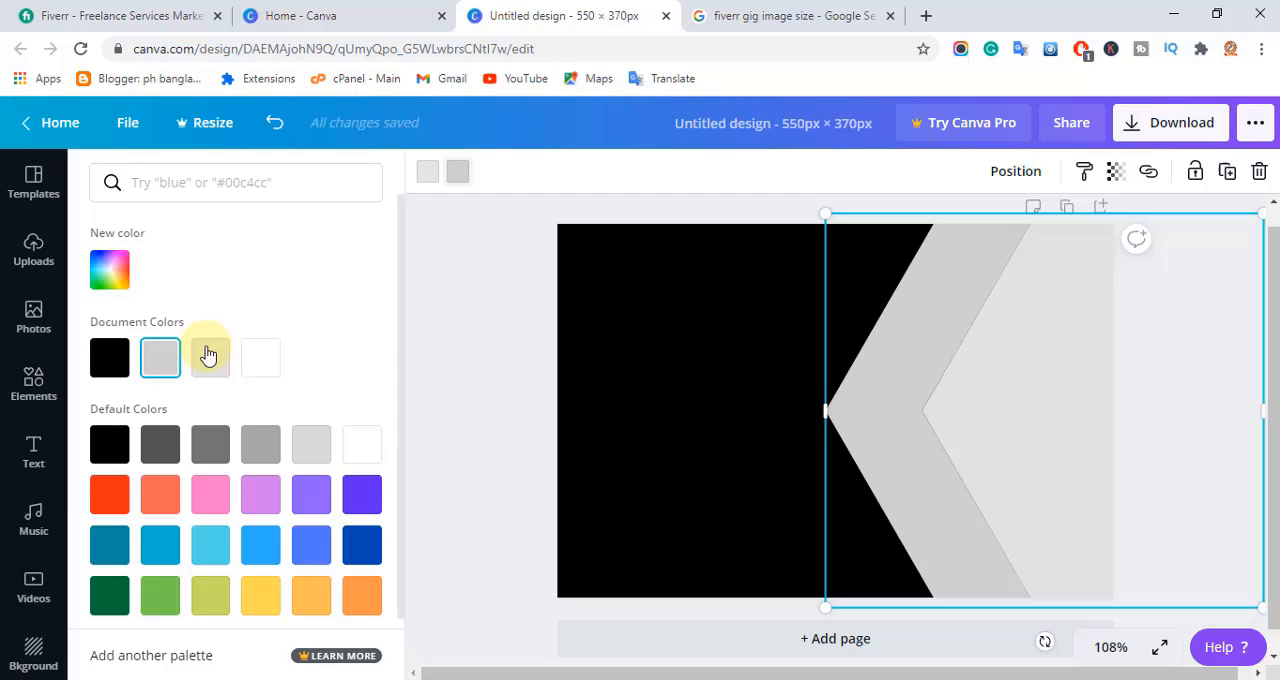
pyautogui.click(260, 596)
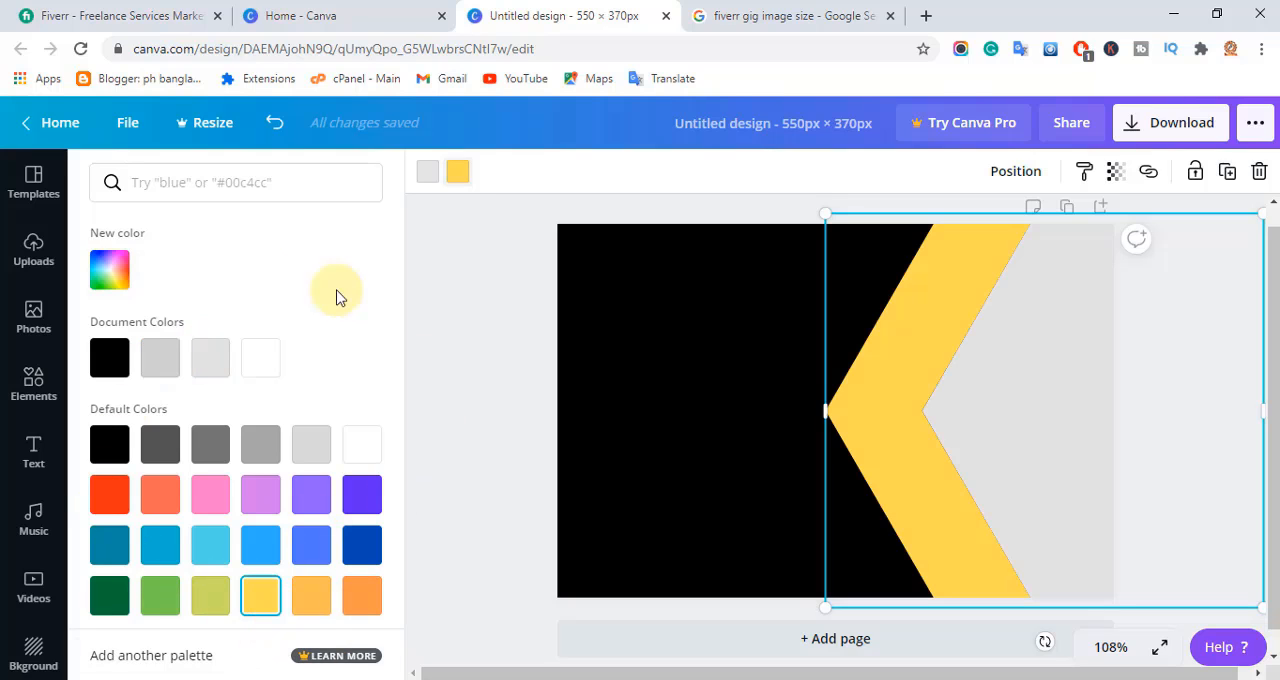
pyautogui.click(110, 272)
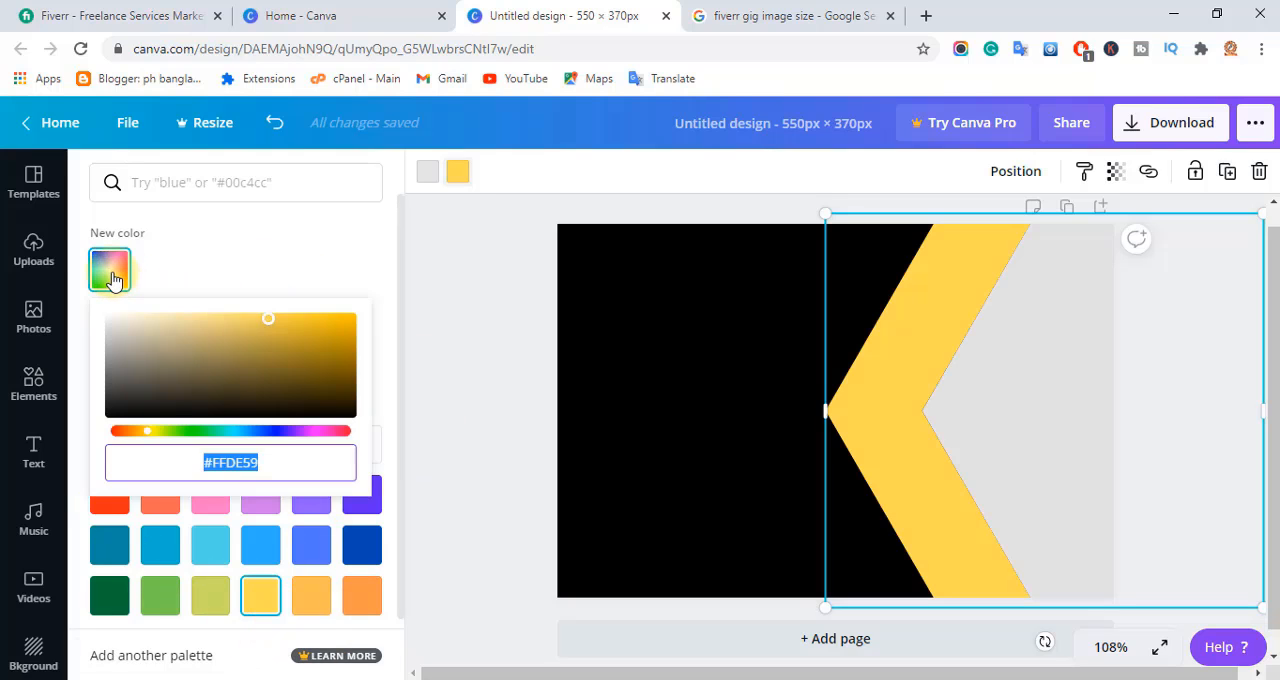
pyautogui.click(292, 327)
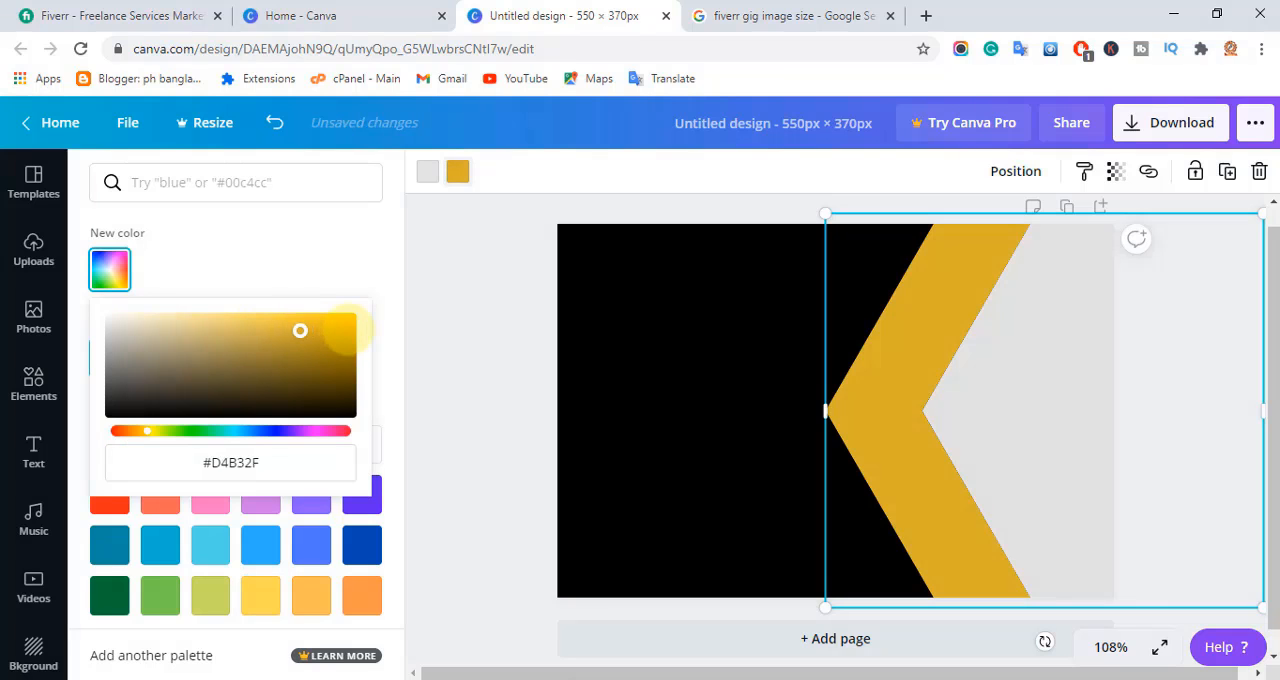
pyautogui.moveTo(300, 330); pyautogui.dragTo(352, 306)
pyautogui.click(451, 263)
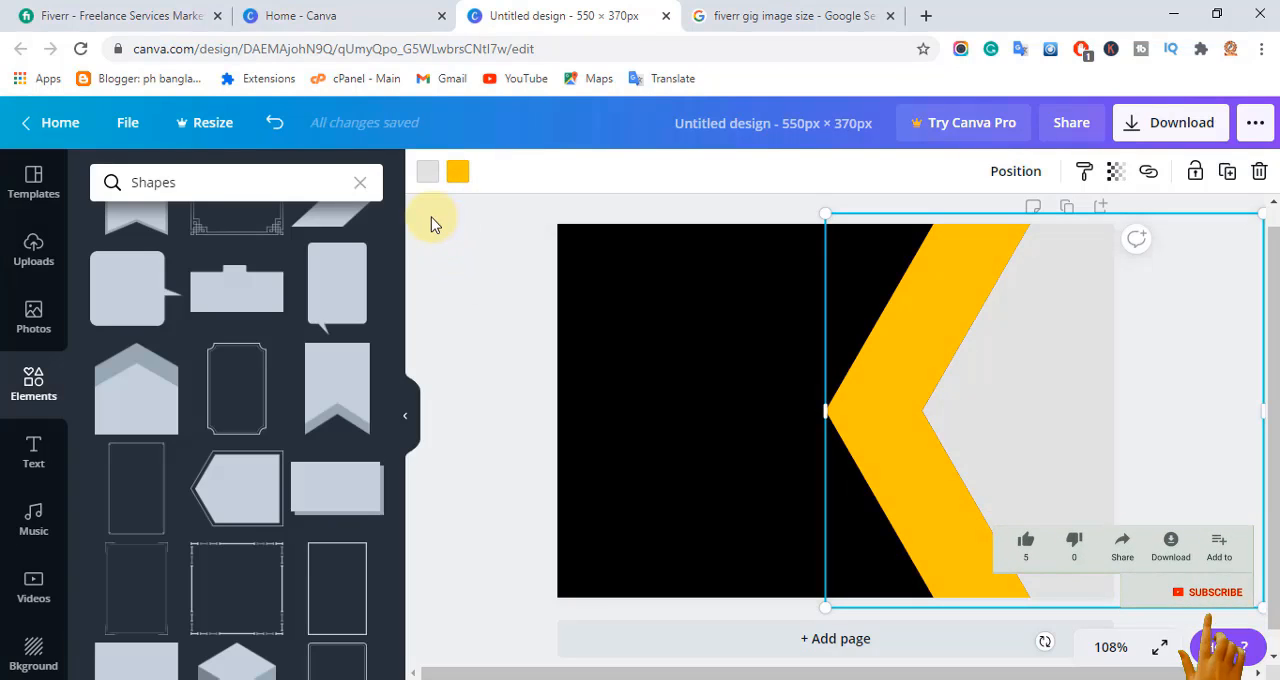
pyautogui.click(426, 184)
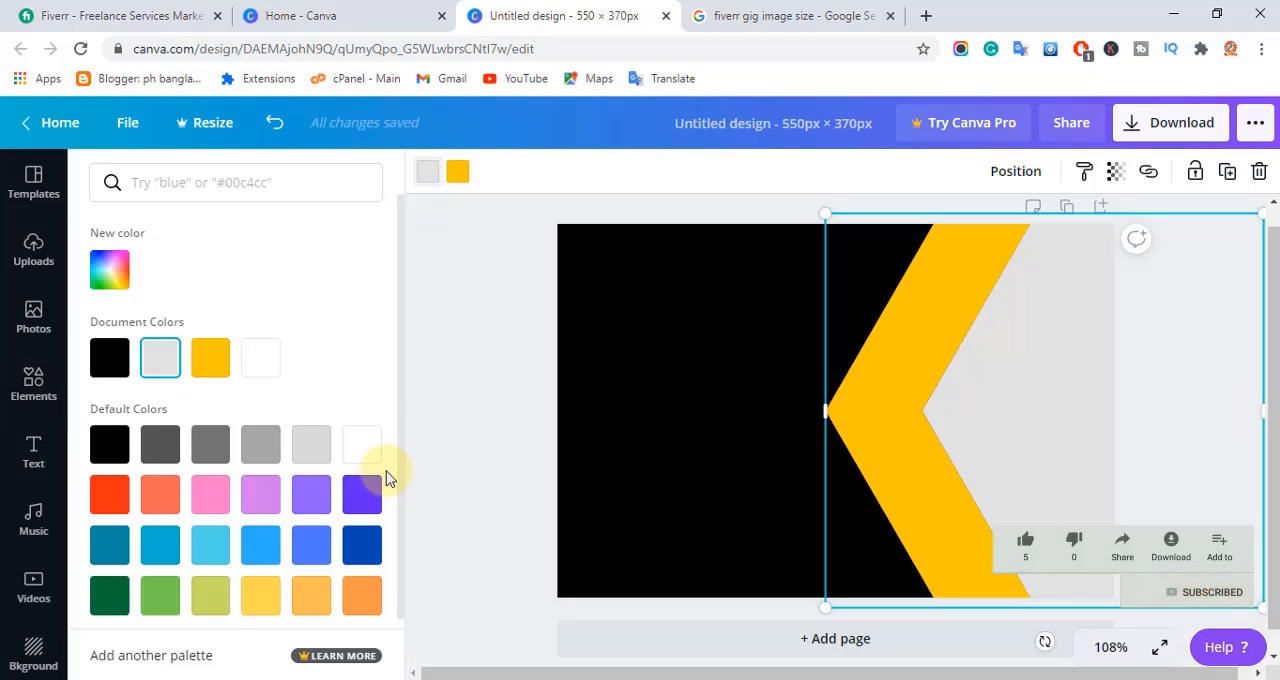
pyautogui.click(356, 455)
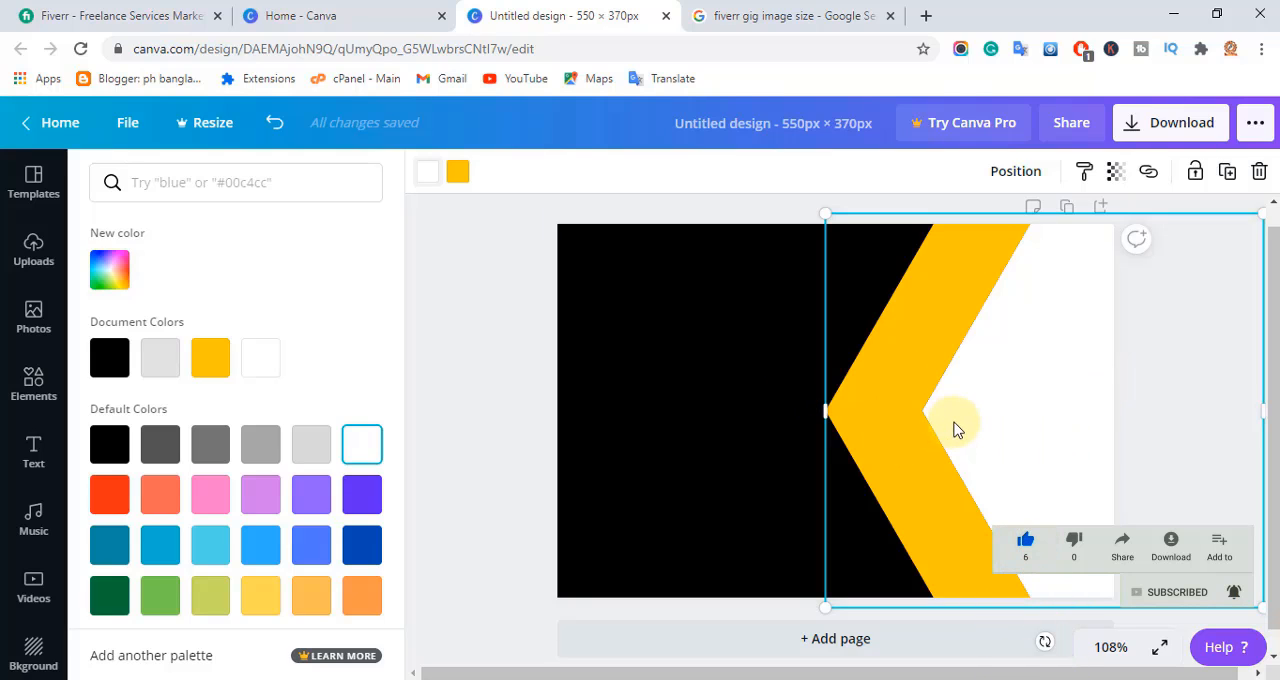
# Search the elements for "wordpress" and add the free blue WordPress logo to the design.
pyautogui.click(30, 385)
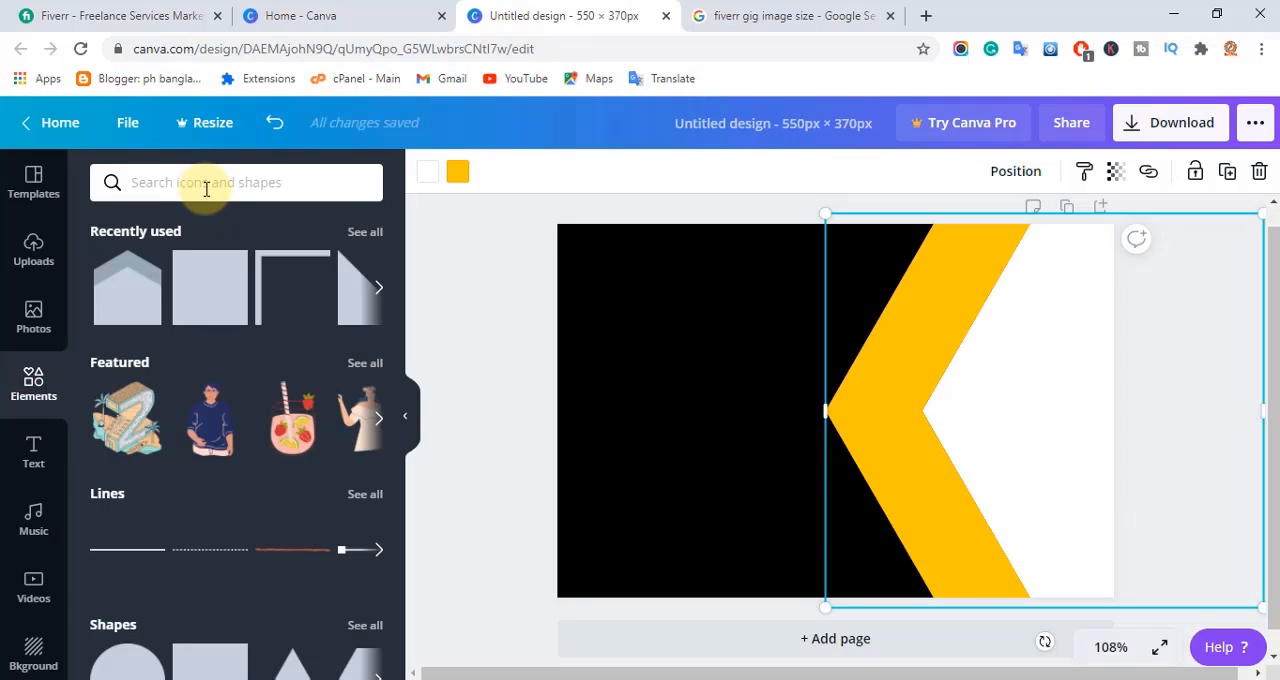
pyautogui.click(205, 189)
pyautogui.write('wordpress')
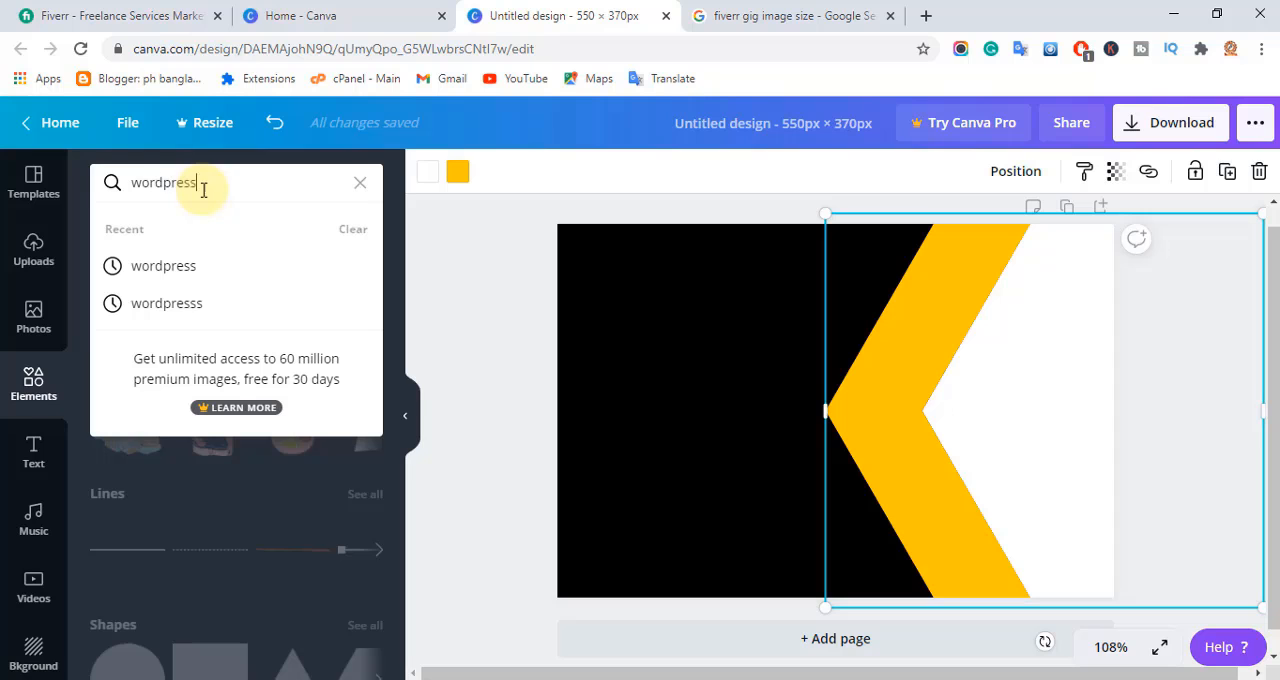
pyautogui.press('Return')
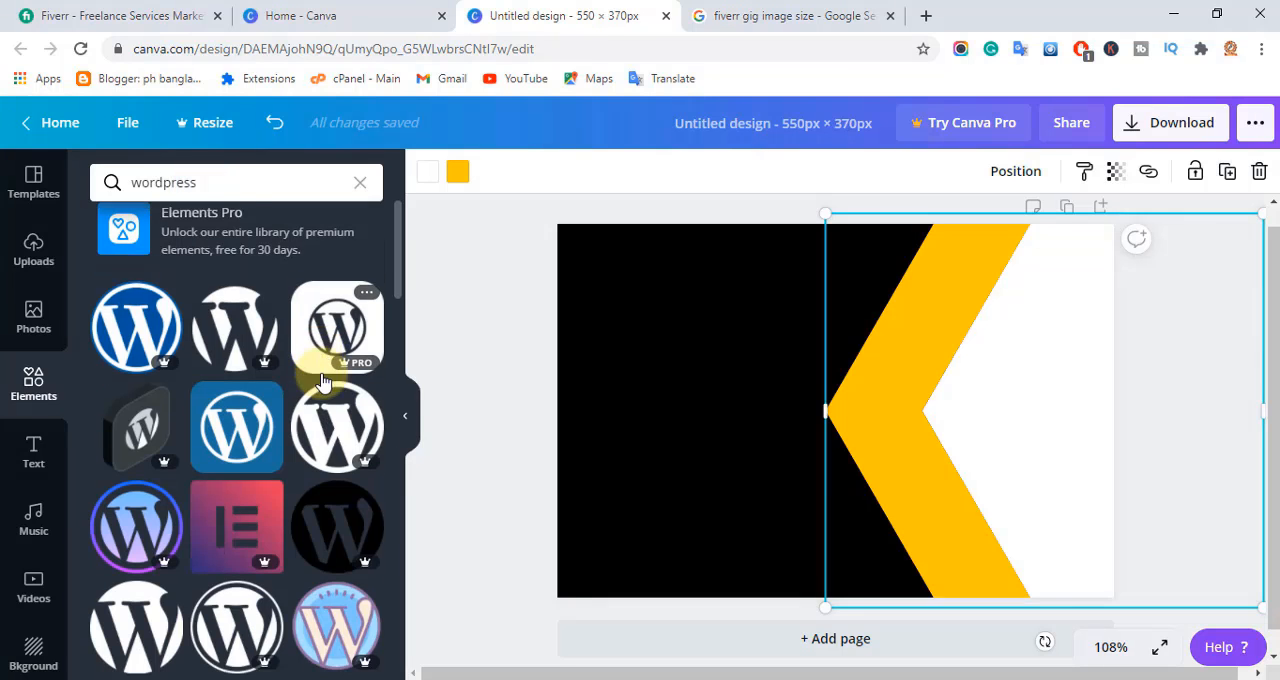
pyautogui.scroll(-2, 323, 386)
pyautogui.scroll(-5, 323, 386)
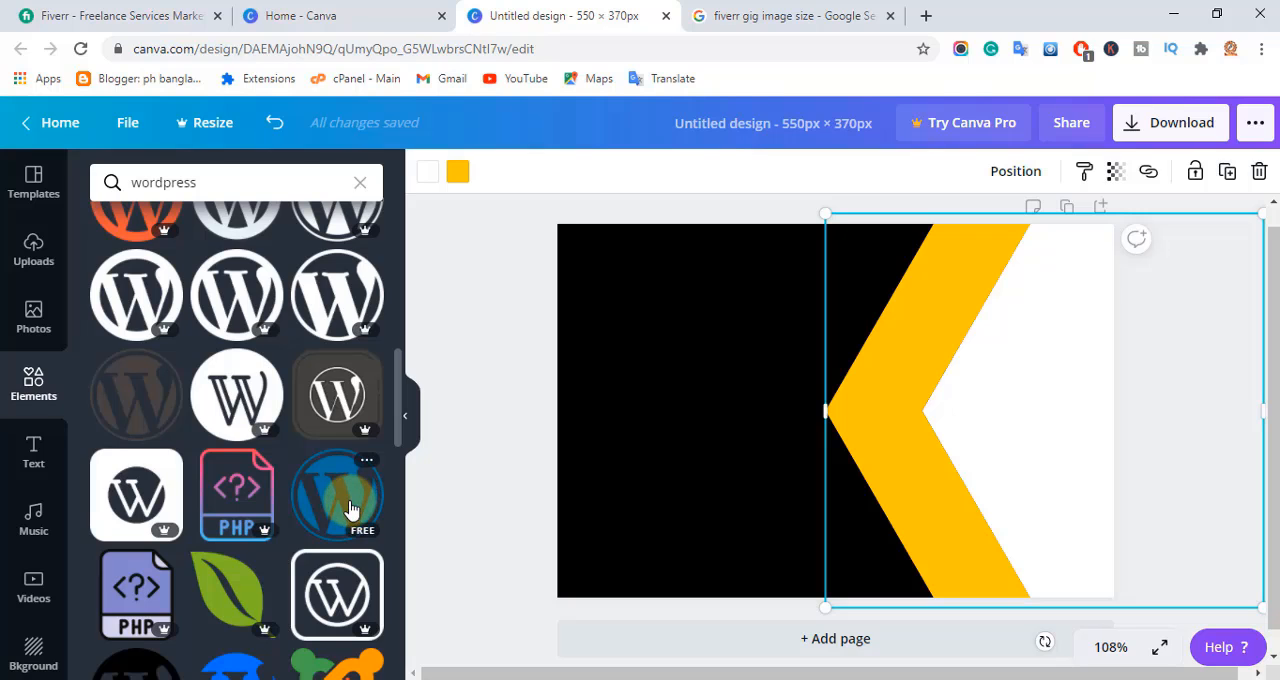
pyautogui.click(349, 510)
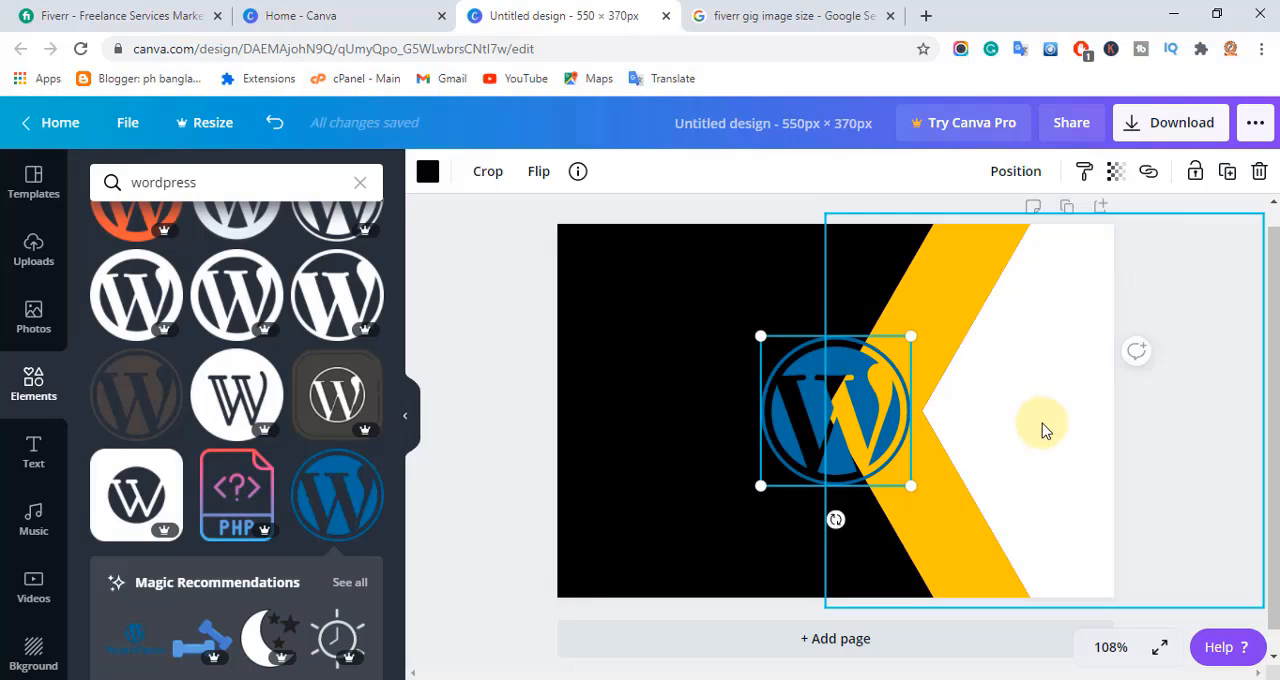
# Move the WordPress logo into the white area beside the chevron and enlarge it slightly to fill the space.
pyautogui.moveTo(872, 434); pyautogui.dragTo(1060, 424)
pyautogui.moveTo(949, 326); pyautogui.dragTo(928, 345)
pyautogui.moveTo(1031, 412); pyautogui.dragTo(1032, 420)
pyautogui.moveTo(946, 331); pyautogui.dragTo(938, 333)
pyautogui.moveTo(938, 488); pyautogui.dragTo(932, 494)
pyautogui.moveTo(978, 424); pyautogui.dragTo(985, 429)
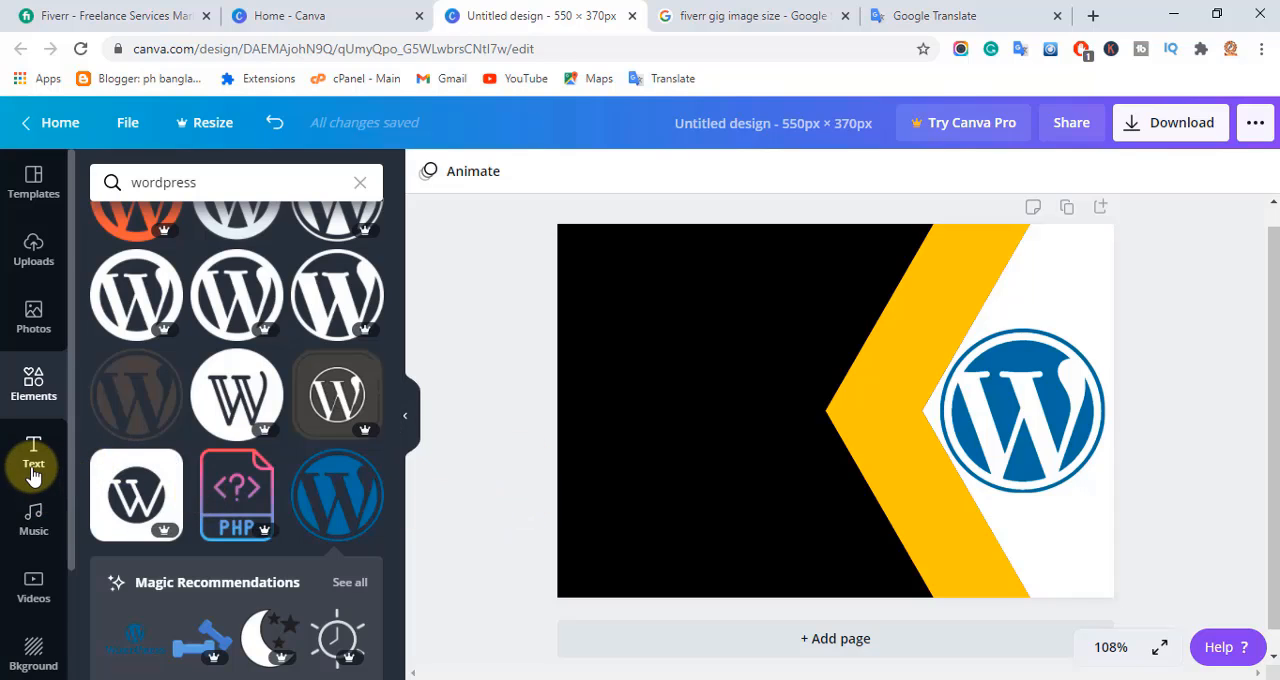
# Add a heading and replace its placeholder with the copied text "Responsive WordPress".
pyautogui.click(33, 470)
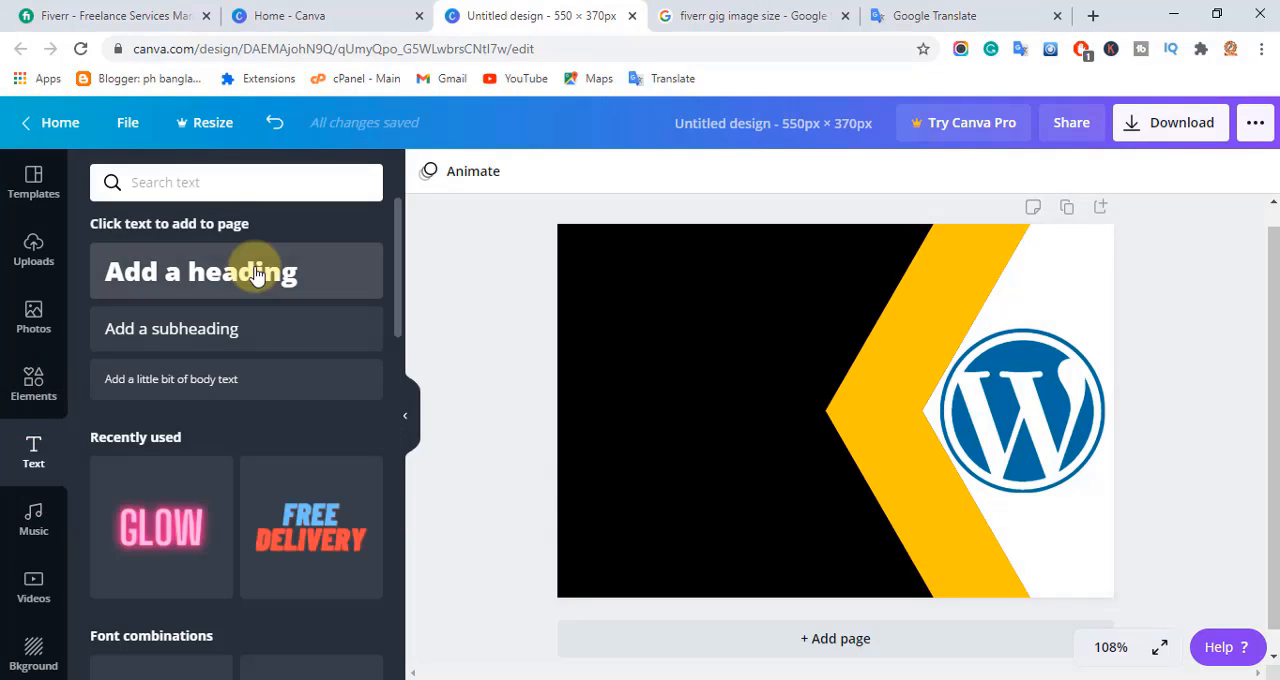
pyautogui.click(256, 275)
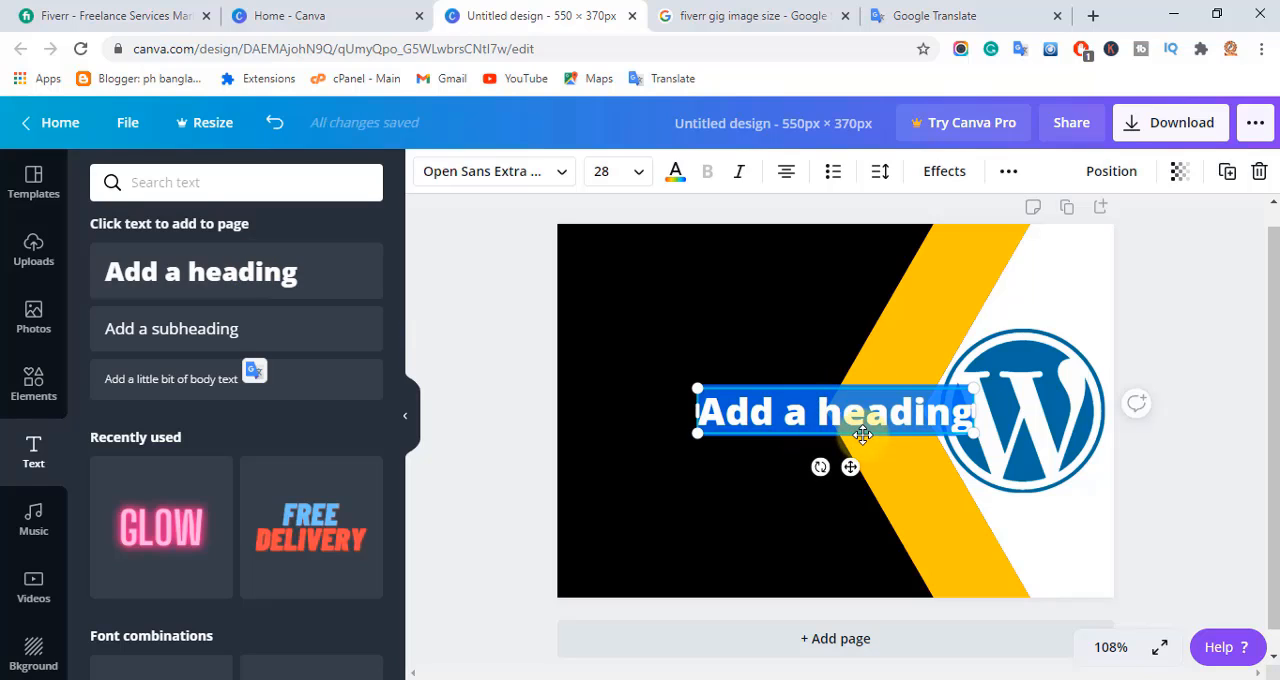
pyautogui.write('Responsive WordPress')
pyautogui.click(619, 176)
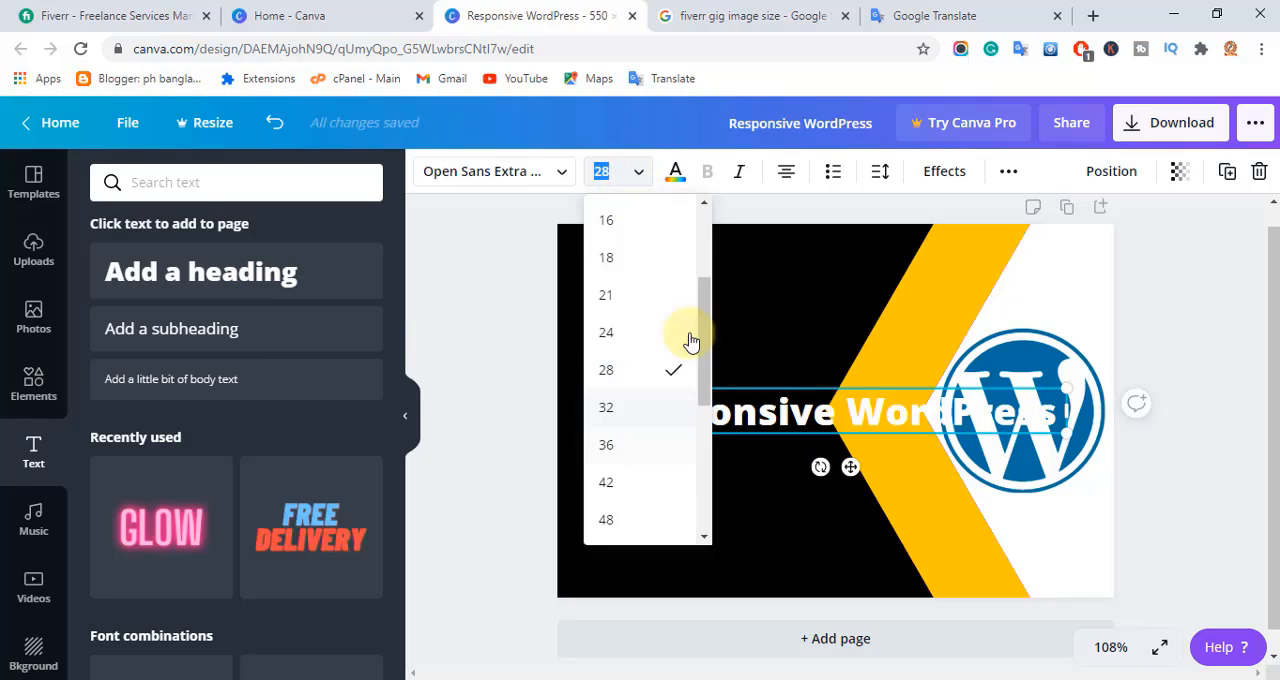
pyautogui.click(631, 177)
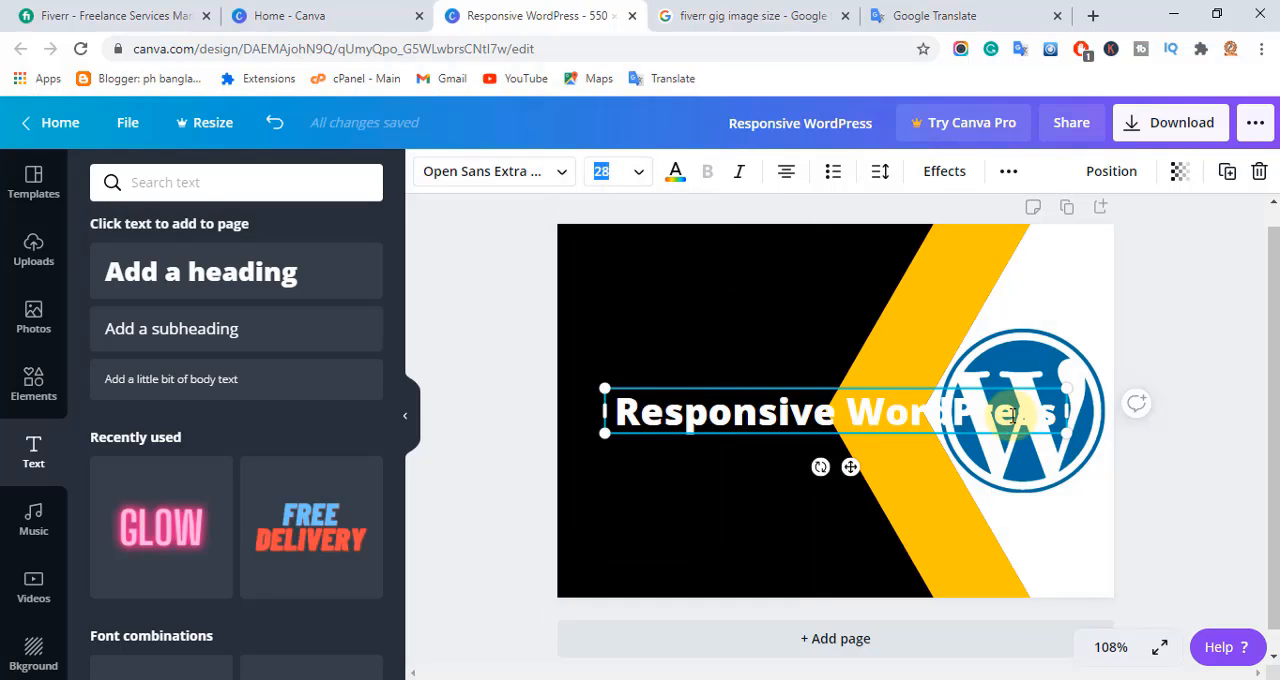
# Shrink the "Responsive WordPress" heading to about size 19.3 and place it along the top of the black area.
pyautogui.moveTo(921, 411); pyautogui.dragTo(852, 262)
pyautogui.click(778, 377)
pyautogui.moveTo(595, 247); pyautogui.dragTo(571, 245)
pyautogui.moveTo(887, 276); pyautogui.dragTo(892, 282)
pyautogui.moveTo(687, 262); pyautogui.dragTo(697, 264)
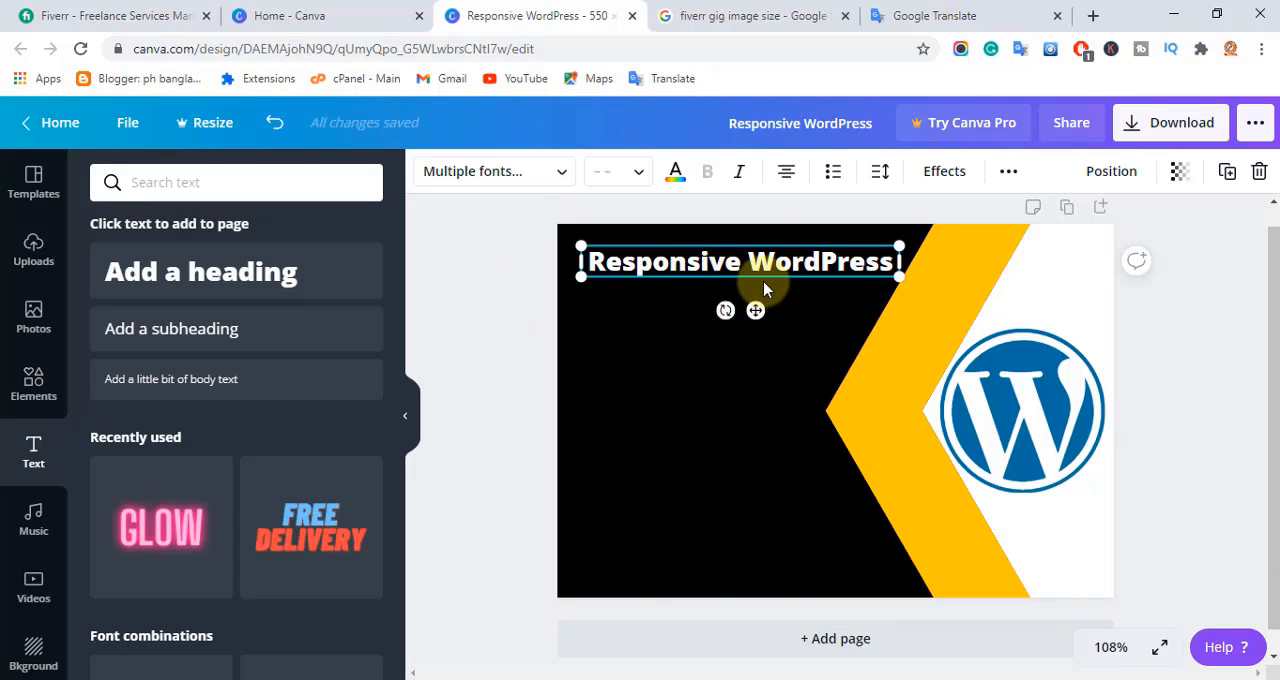
# Duplicate the heading just below the original and change the copy's text to "Web Customize".
pyautogui.click(1227, 180)
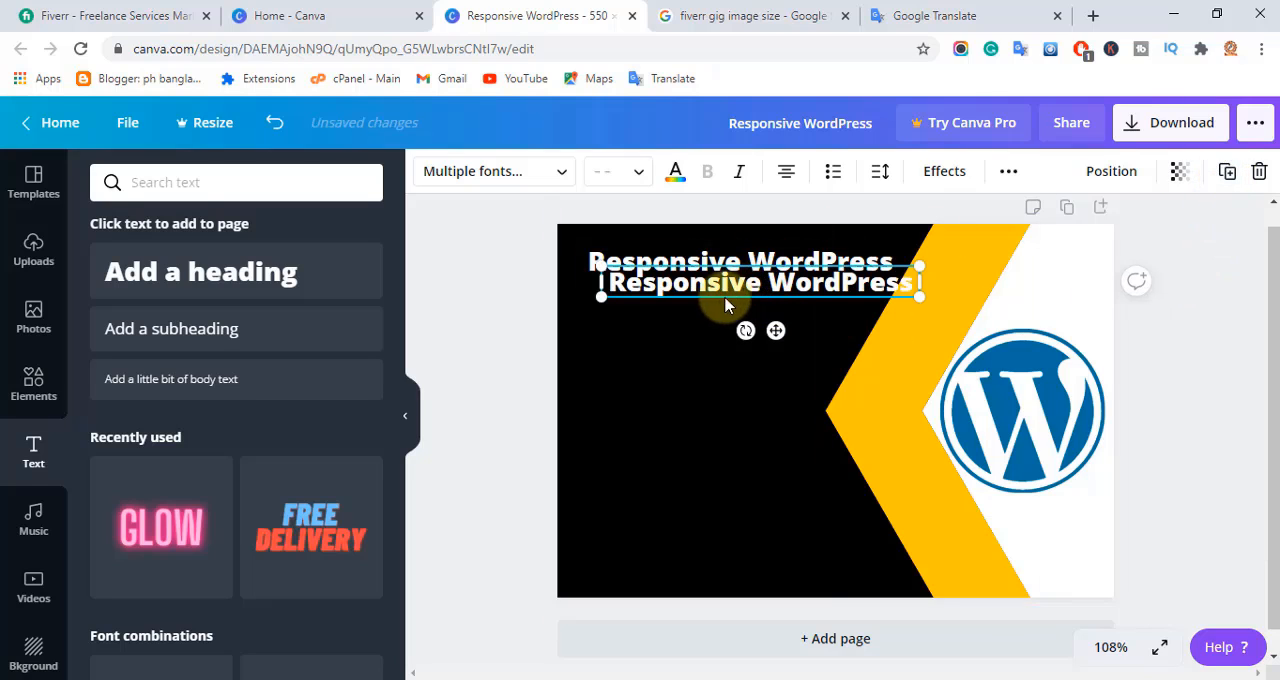
pyautogui.moveTo(726, 305)
pyautogui.mouseDown()
pyautogui.moveTo(651, 309)
pyautogui.moveTo(780, 309)
pyautogui.moveTo(712, 325)
pyautogui.mouseUp()
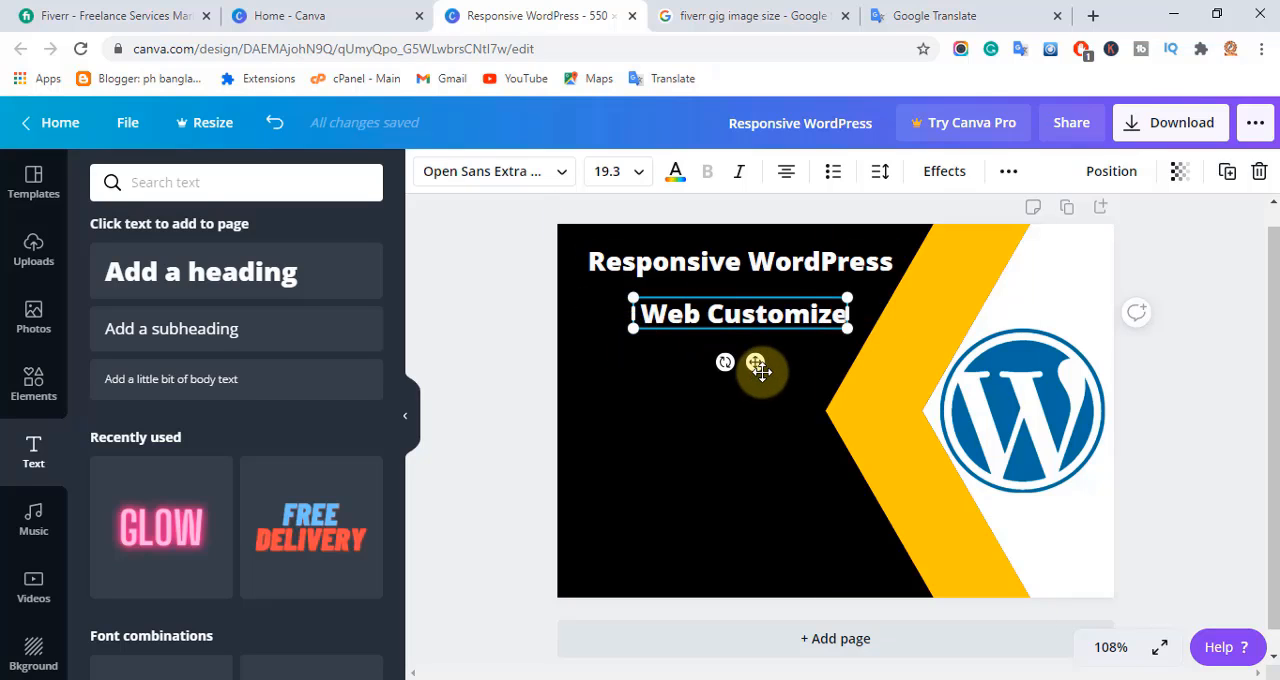
# Enlarge the "Web Customize" heading to about size 26.4 and place it centred under "Responsive WordPress" in the black area.
pyautogui.moveTo(848, 327); pyautogui.dragTo(923, 347)
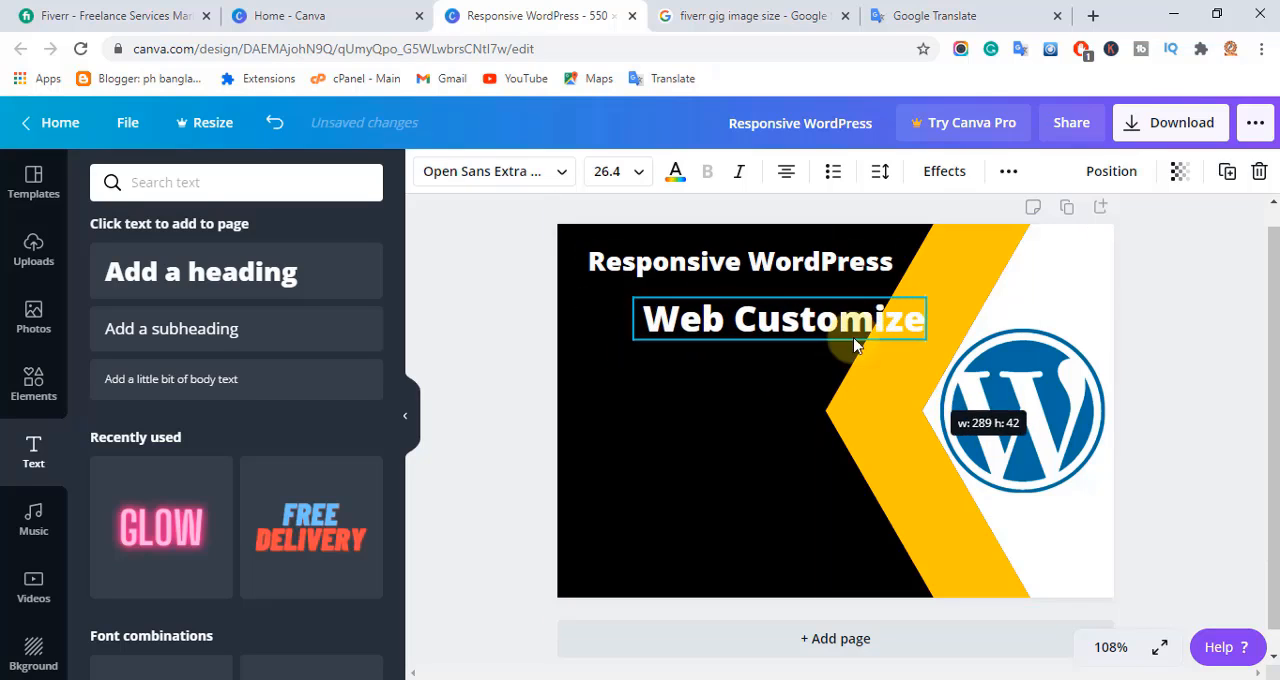
pyautogui.moveTo(834, 320); pyautogui.dragTo(766, 314)
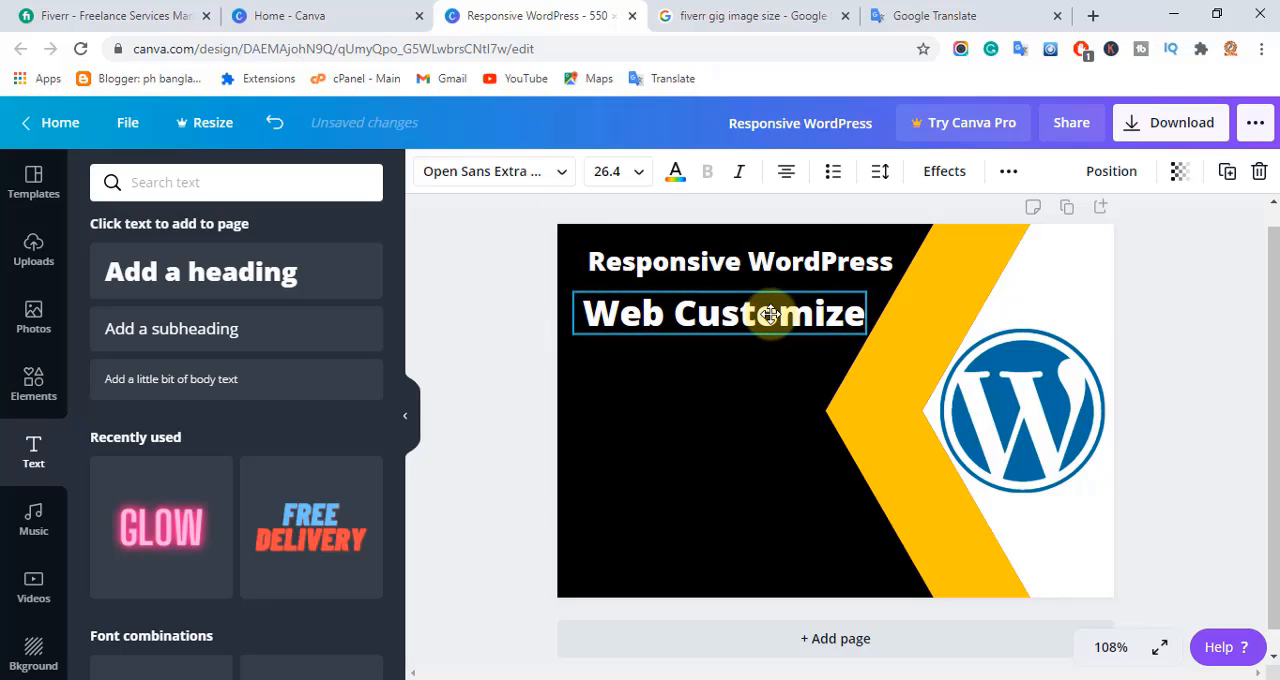
pyautogui.click(491, 416)
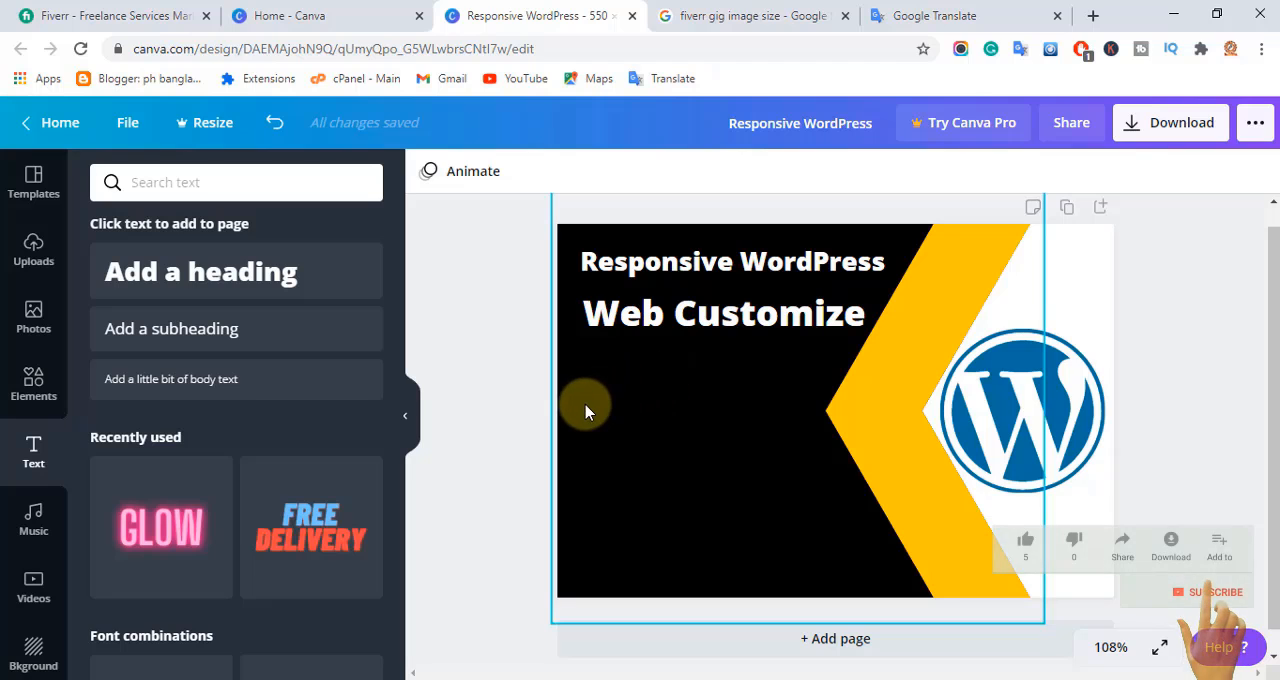
# Find a transparent green tick in the Google image results for "right mark png" and save it as unnamed (2).png.
pyautogui.click(262, 198)
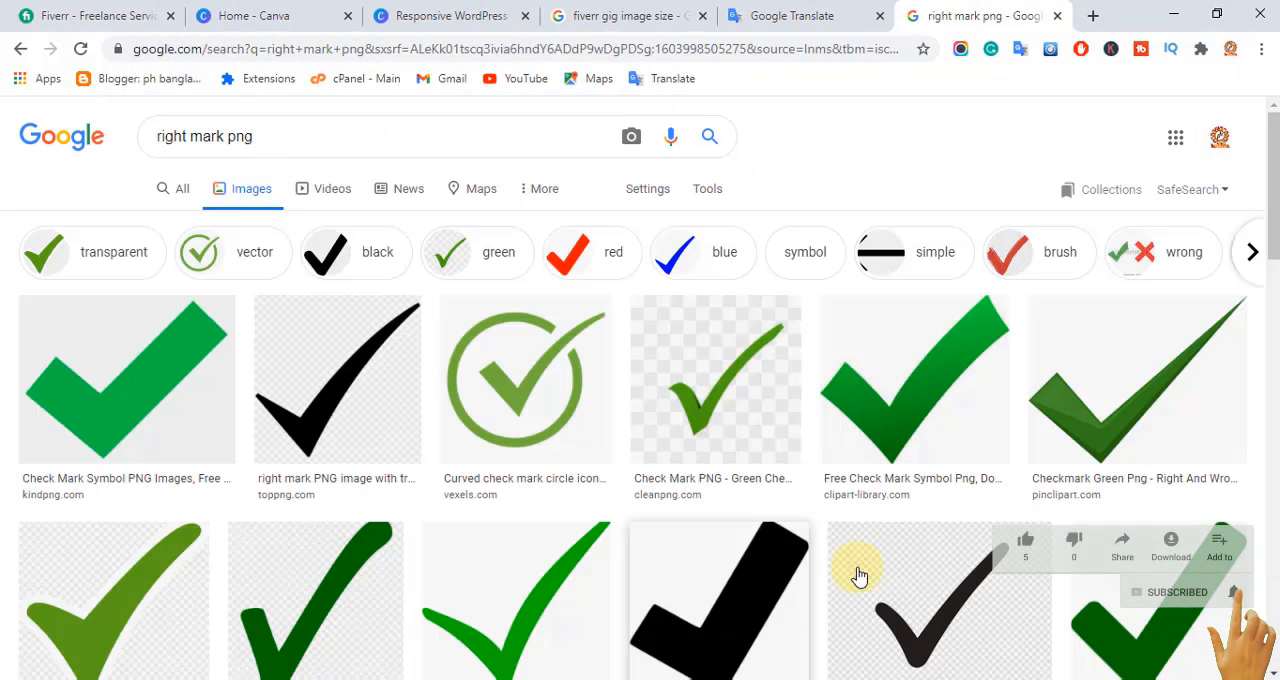
pyautogui.click(530, 610)
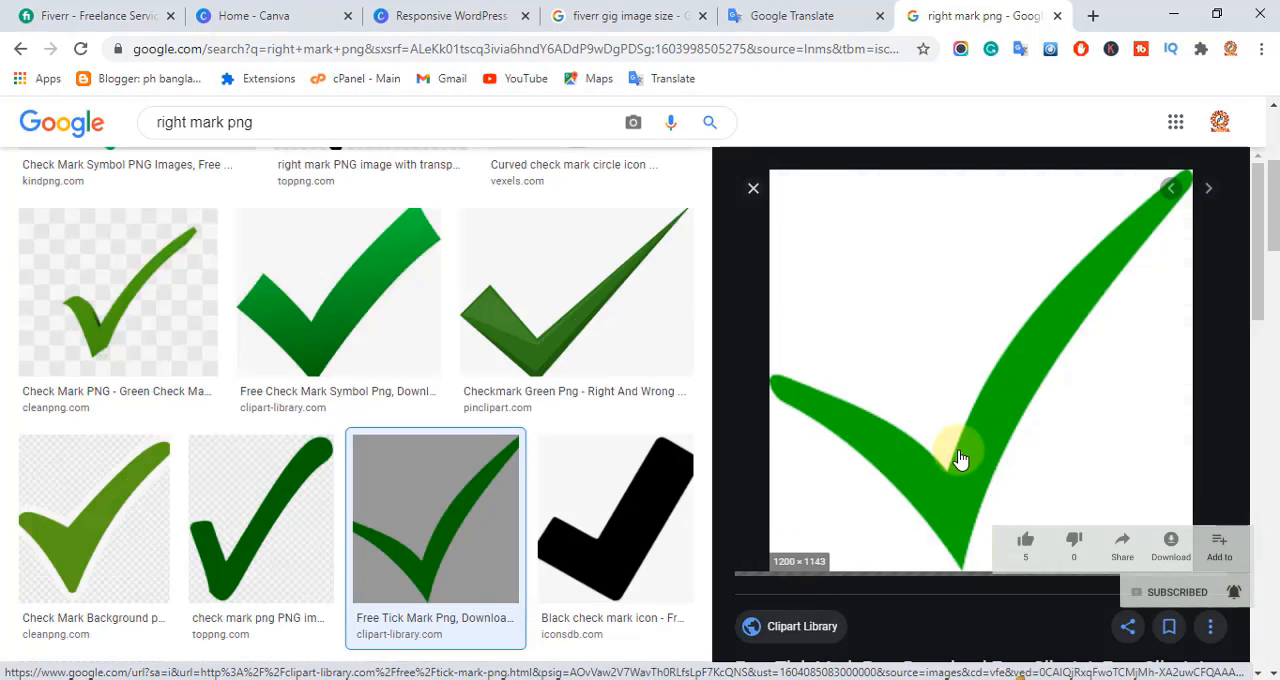
pyautogui.rightClick(925, 425)
pyautogui.click(1036, 520)
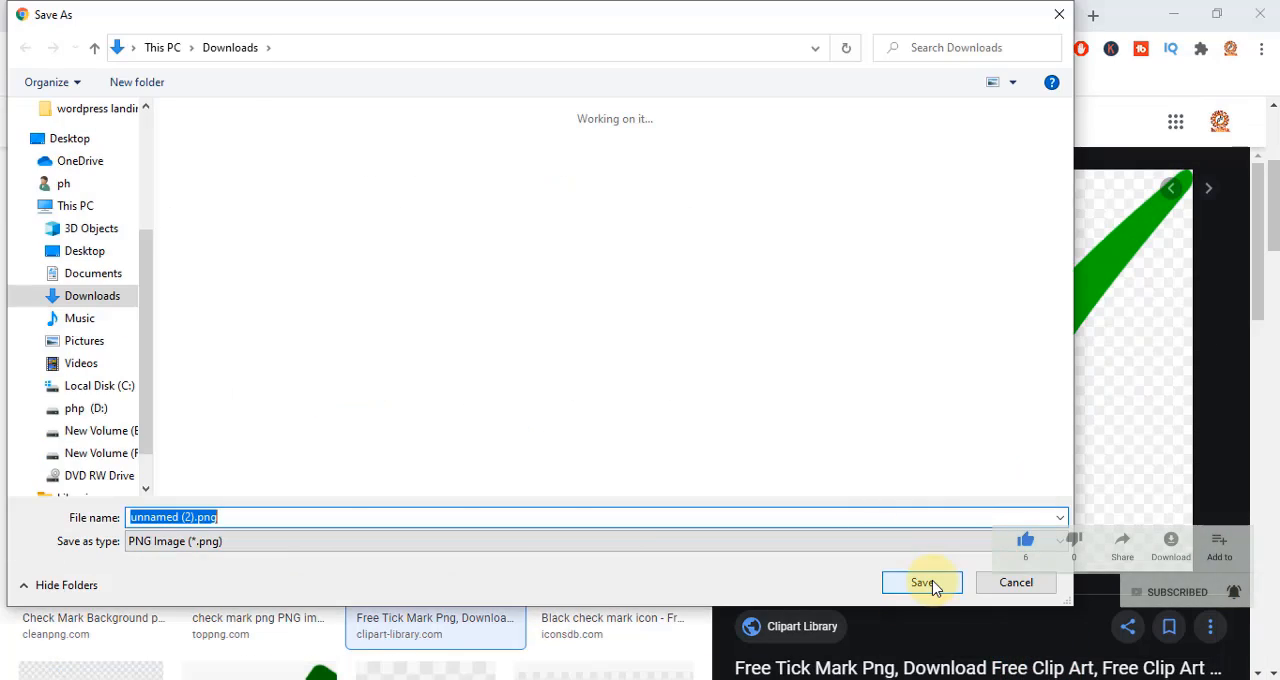
pyautogui.click(928, 585)
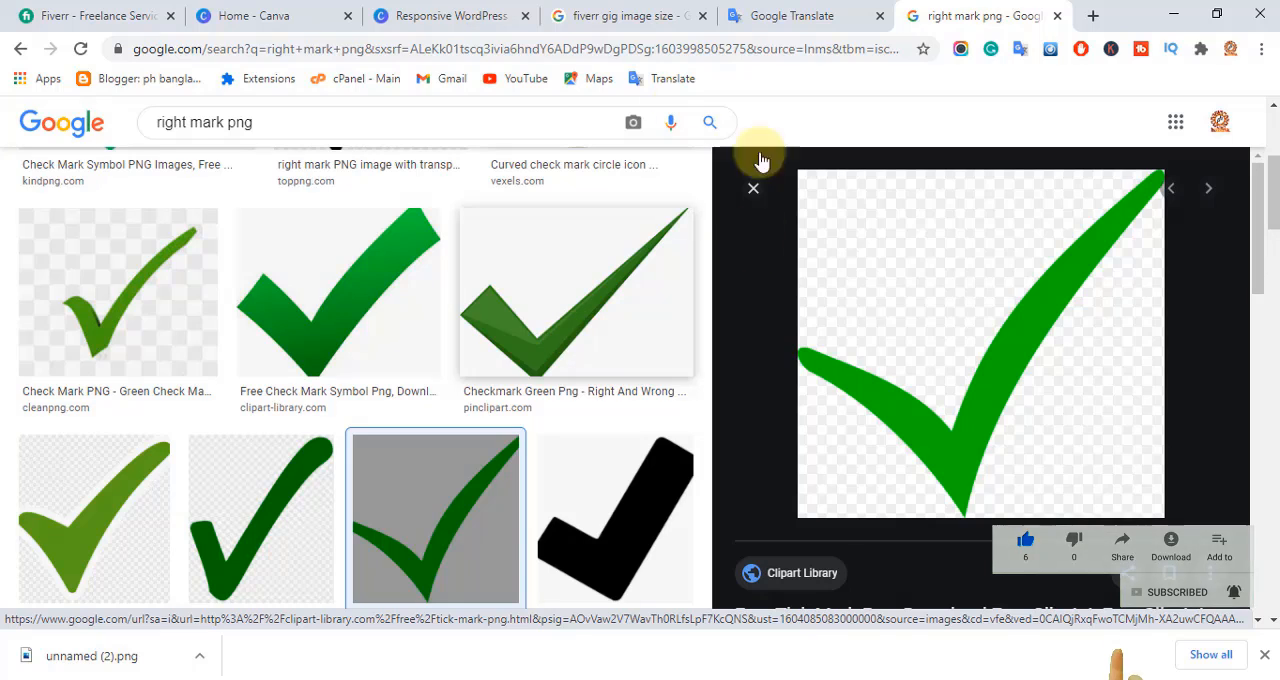
# Switch to the Canva design, upload unnamed (2).png from Downloads, and place the tick small at the black area's left edge.
pyautogui.click(446, 16)
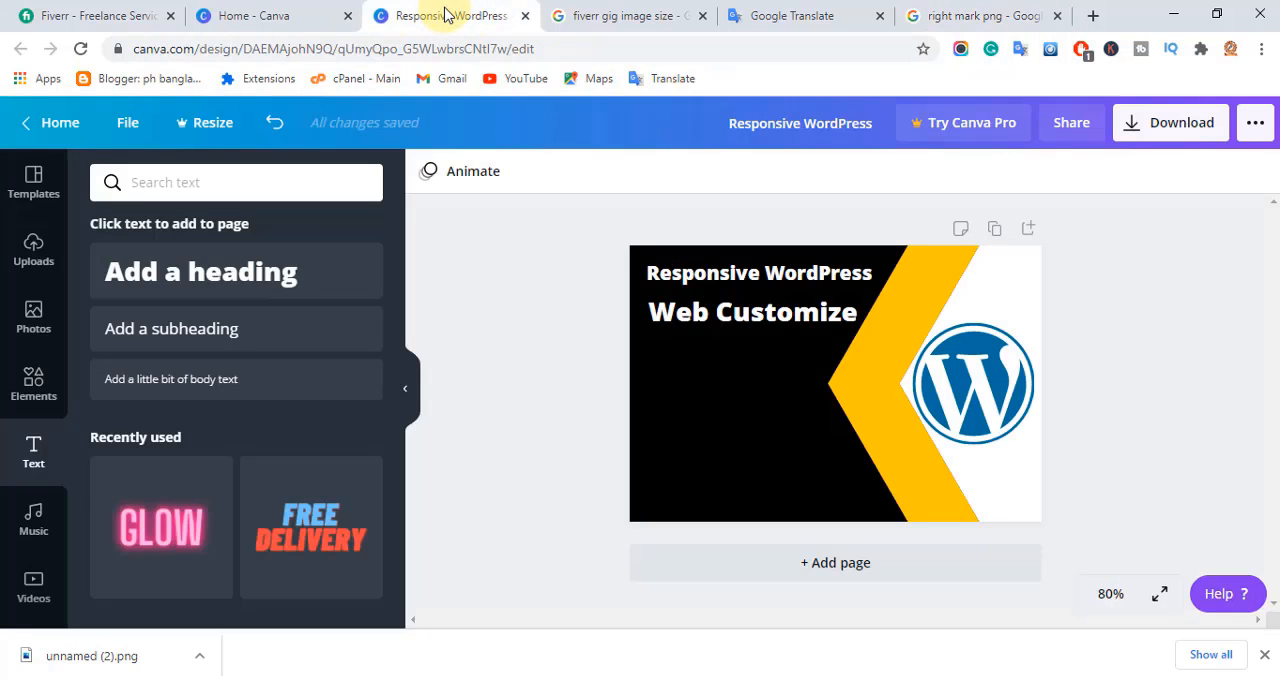
pyautogui.click(35, 258)
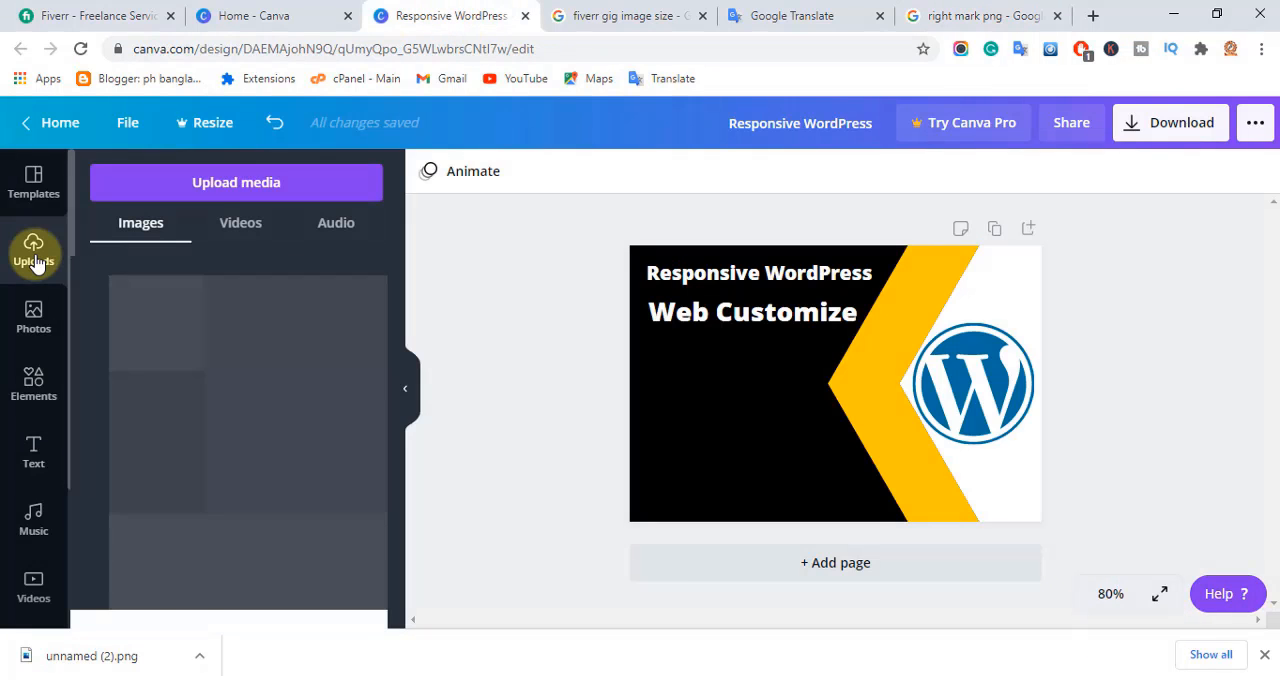
pyautogui.click(235, 182)
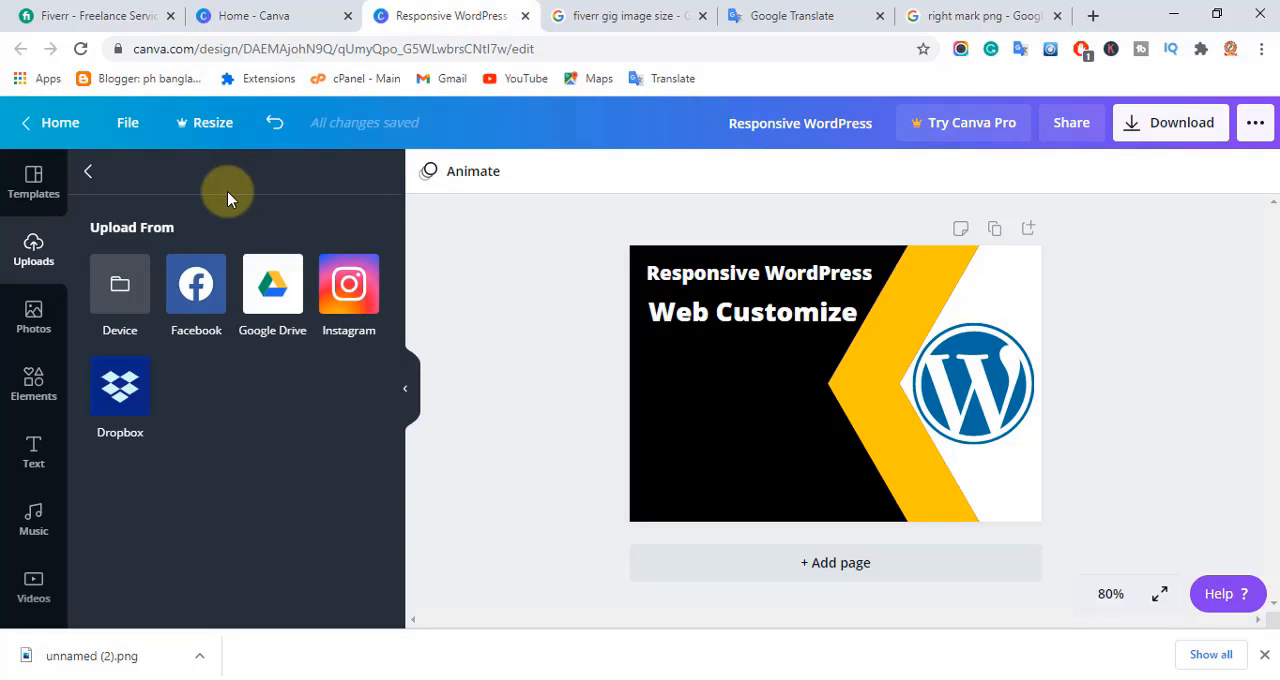
pyautogui.click(128, 306)
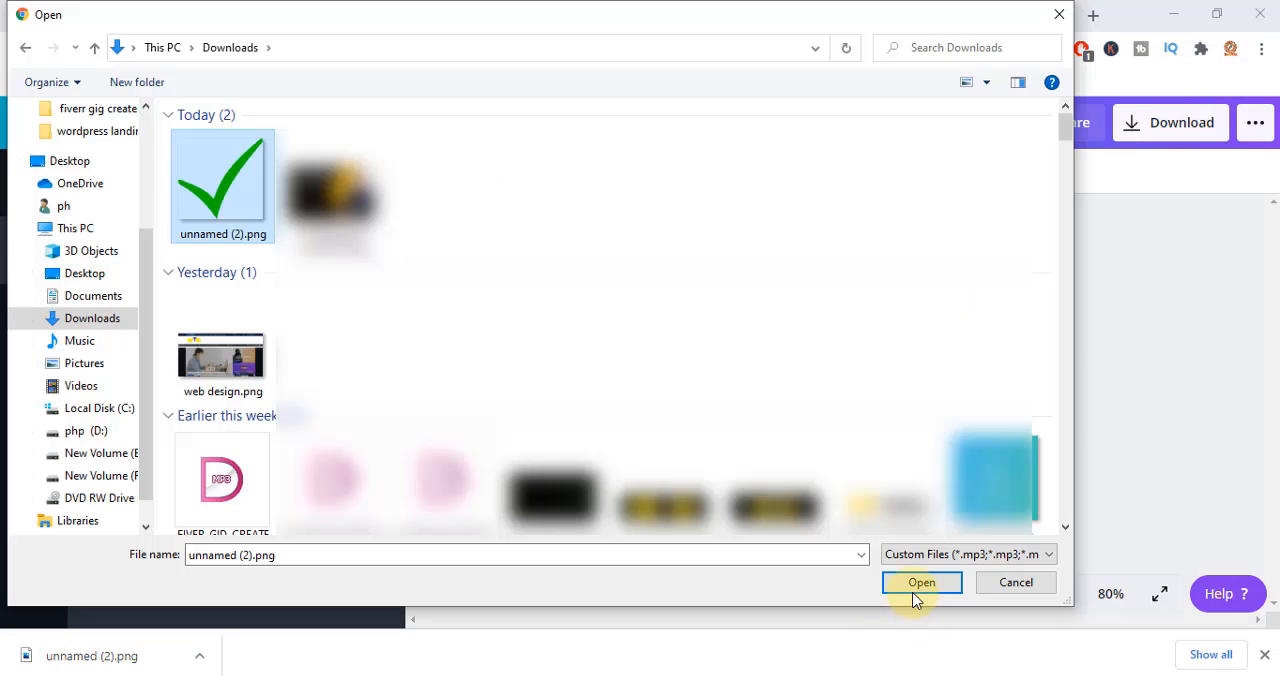
pyautogui.click(914, 597)
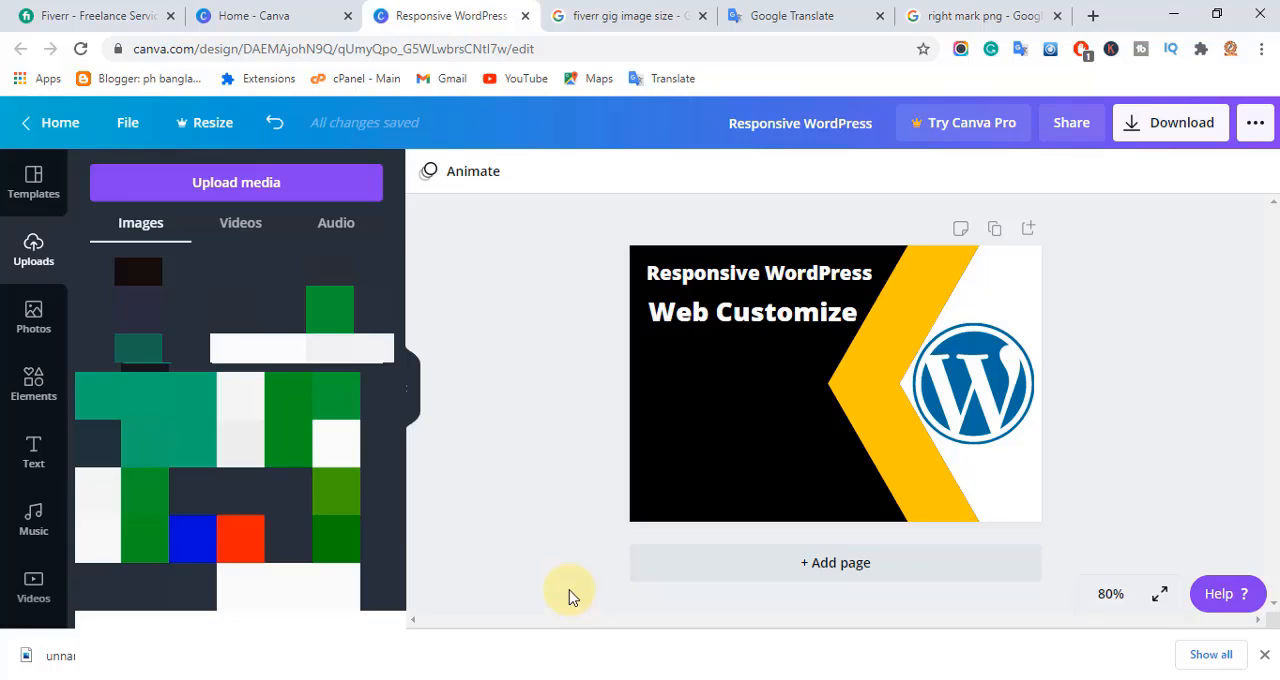
pyautogui.click(145, 298)
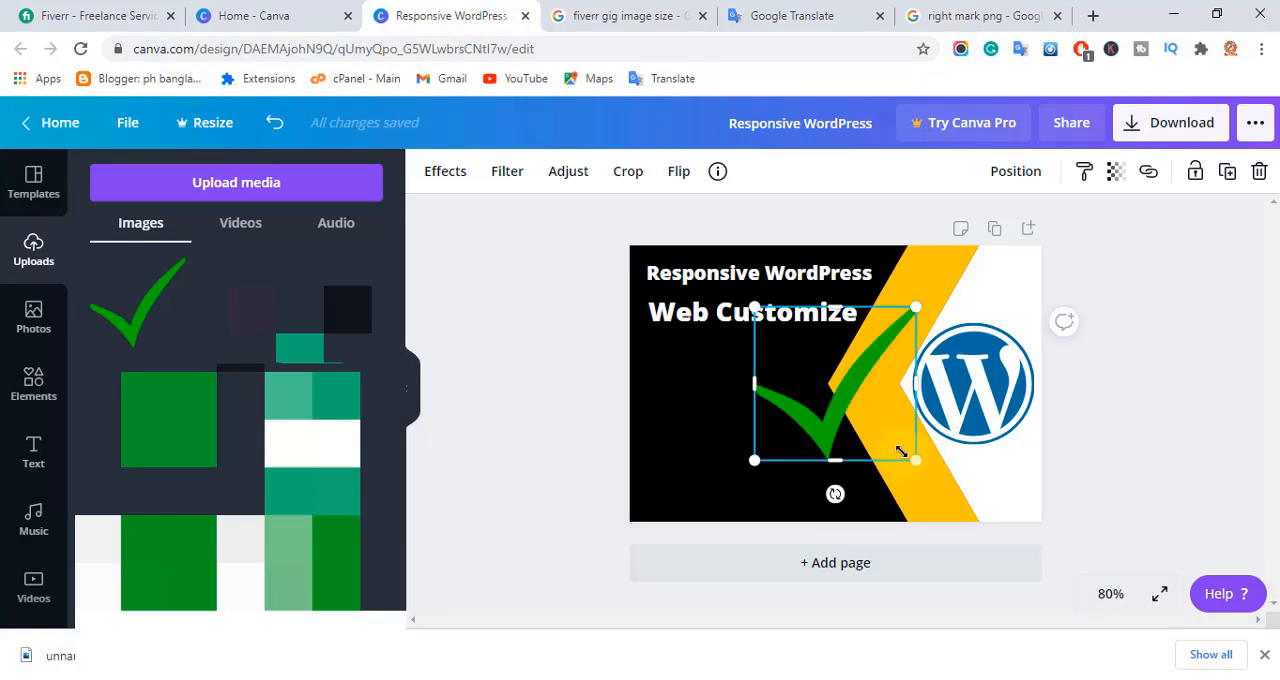
pyautogui.moveTo(901, 452); pyautogui.dragTo(655, 385)
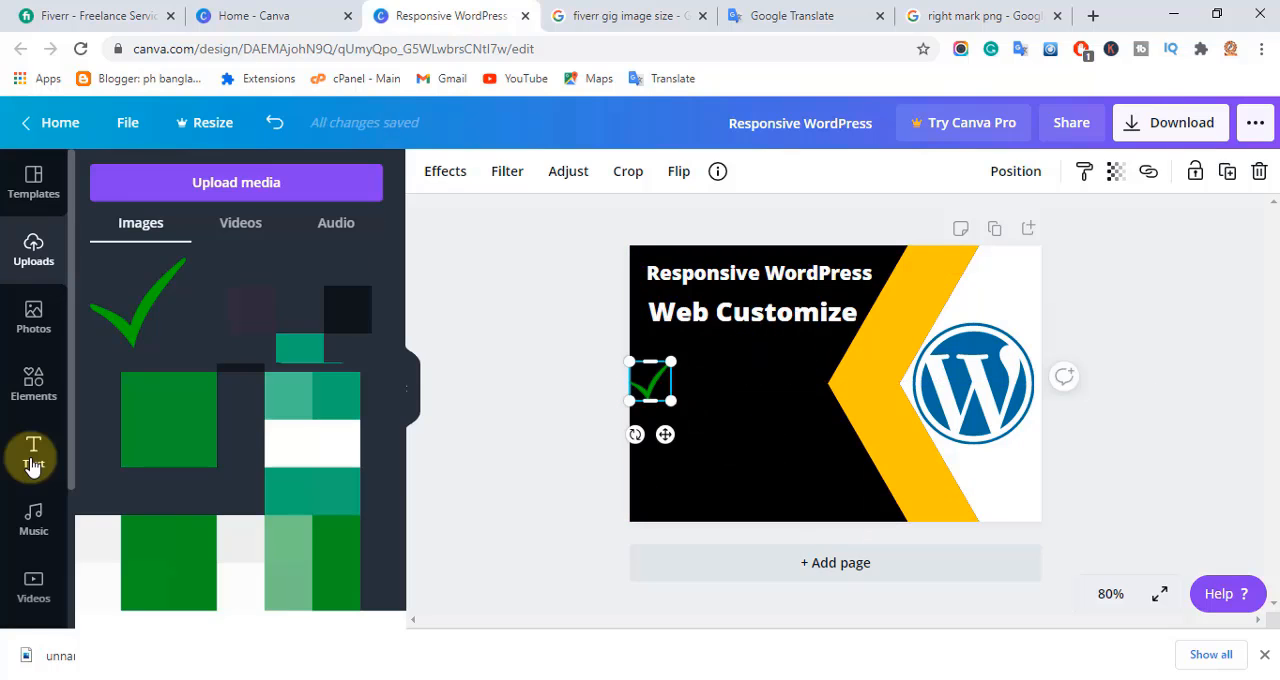
# Add a subheading and replace its placeholder with "Qualityful Design".
pyautogui.click(33, 458)
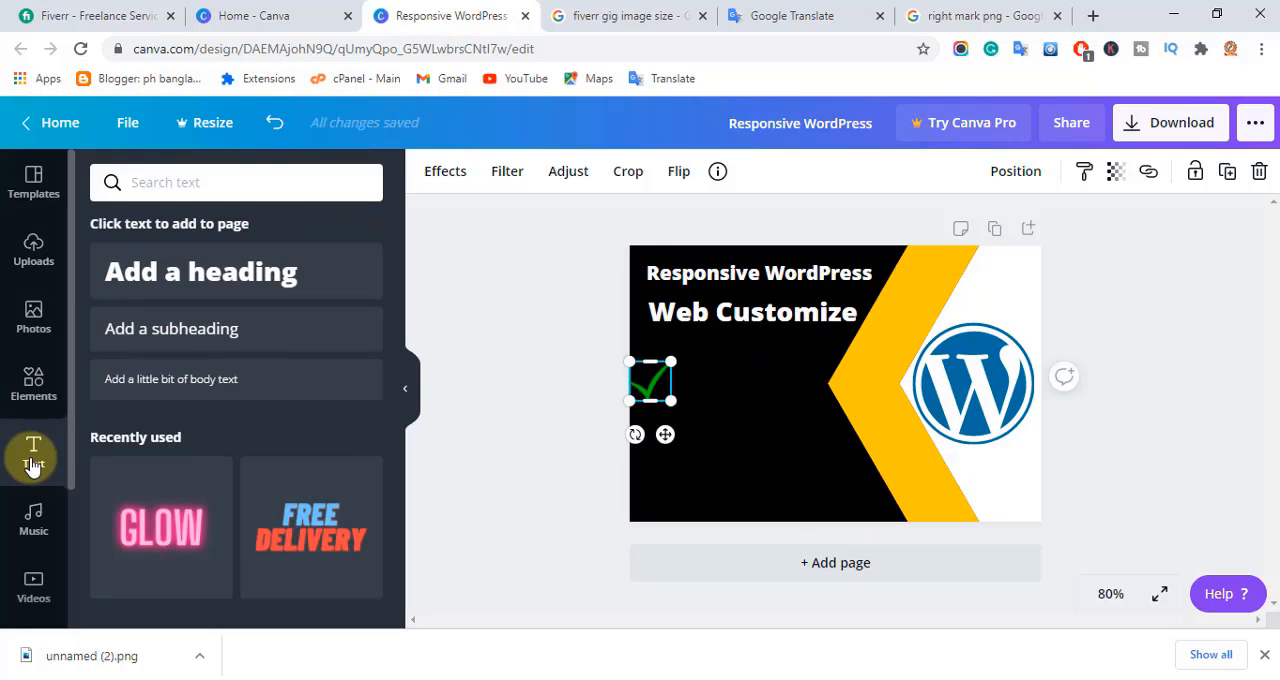
pyautogui.click(245, 333)
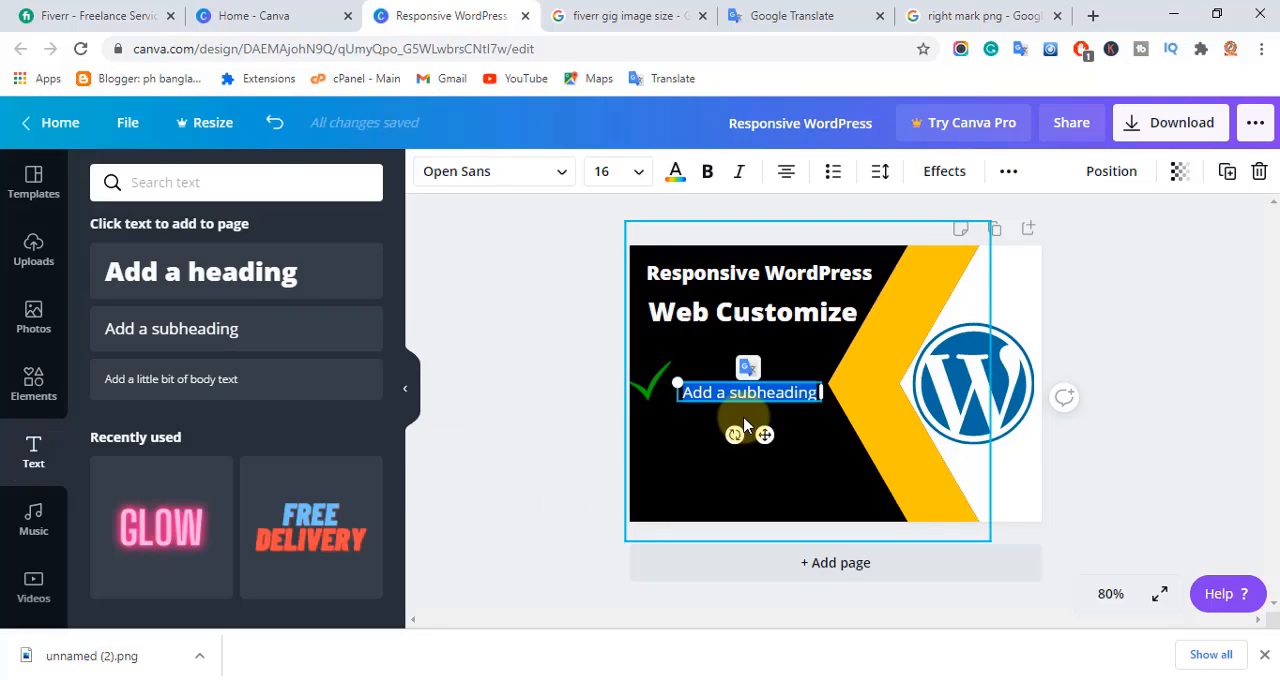
pyautogui.write('Qualityful Design')
pyautogui.click(1166, 423)
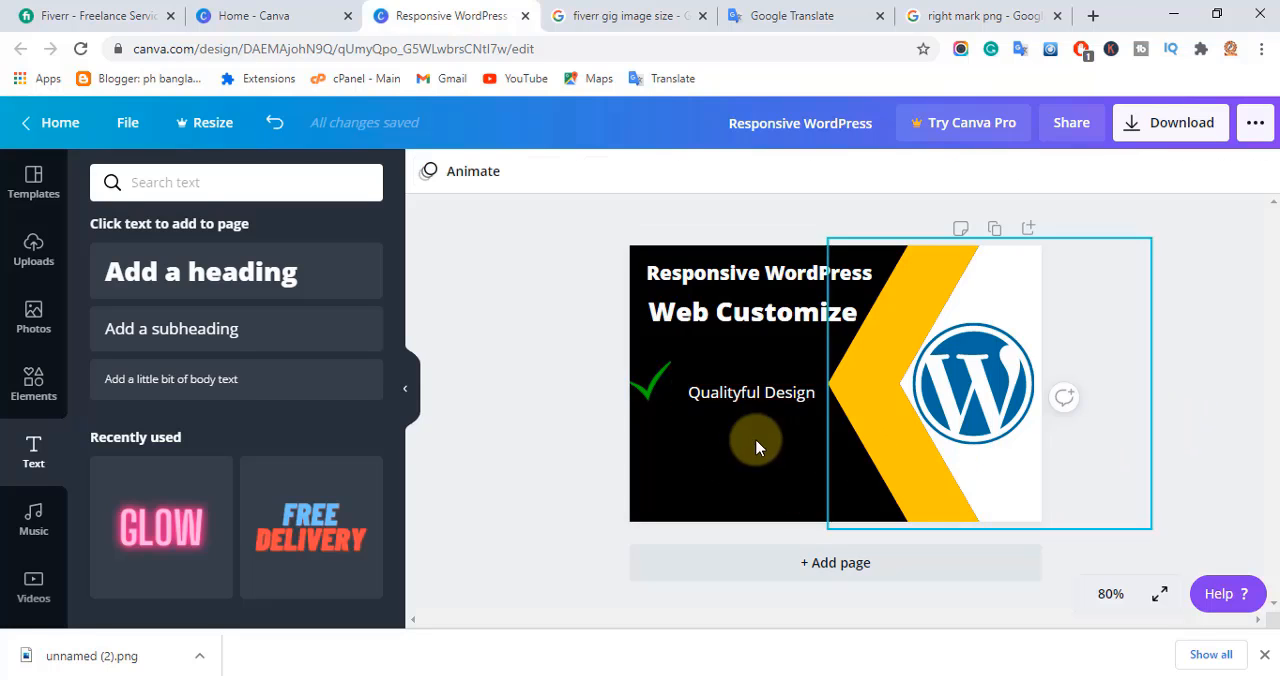
# Enlarge the "Qualityful Design" text to about size 19.1 beside the tick and colour it with the document's yellow.
pyautogui.moveTo(750, 391)
pyautogui.mouseDown()
pyautogui.moveTo(721, 397)
pyautogui.moveTo(734, 386)
pyautogui.mouseUp()
pyautogui.moveTo(657, 381); pyautogui.dragTo(632, 368)
pyautogui.moveTo(743, 390); pyautogui.dragTo(765, 394)
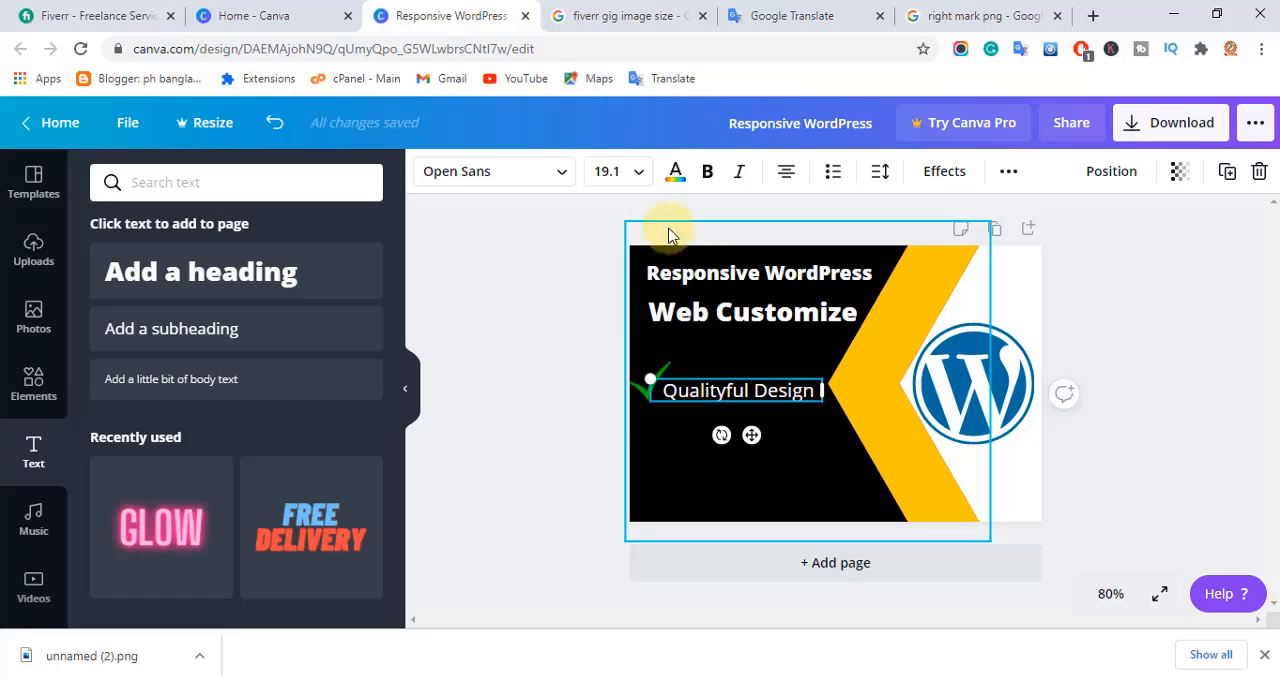
pyautogui.click(676, 176)
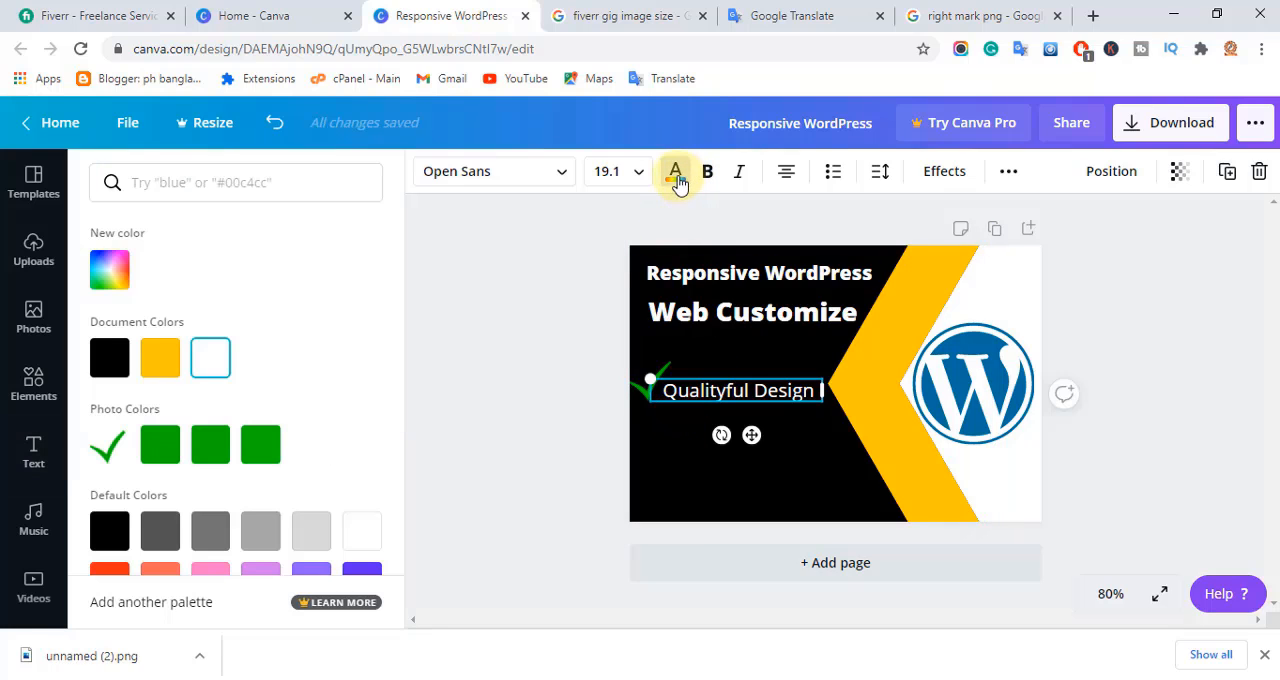
pyautogui.click(160, 360)
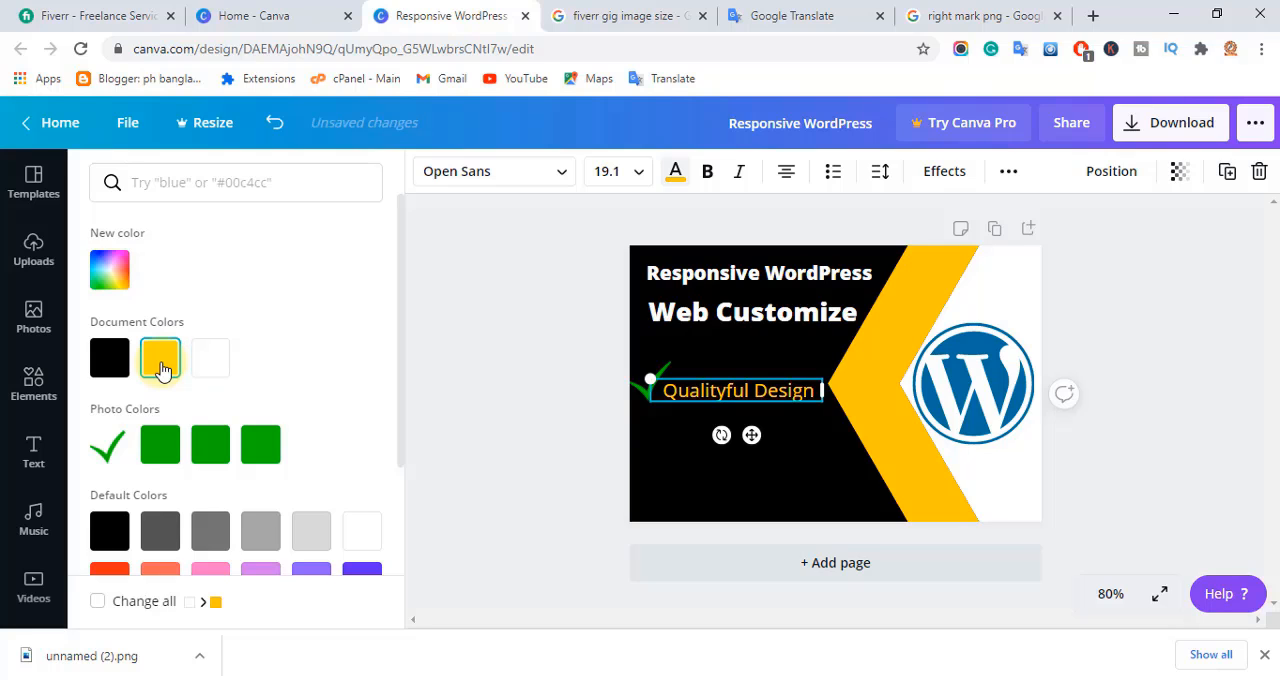
# Duplicate the tick and the "Qualityful Design" text as a second row below, changing the copied text to "Quick work & fast delivery".
pyautogui.click(644, 402)
pyautogui.click(648, 386)
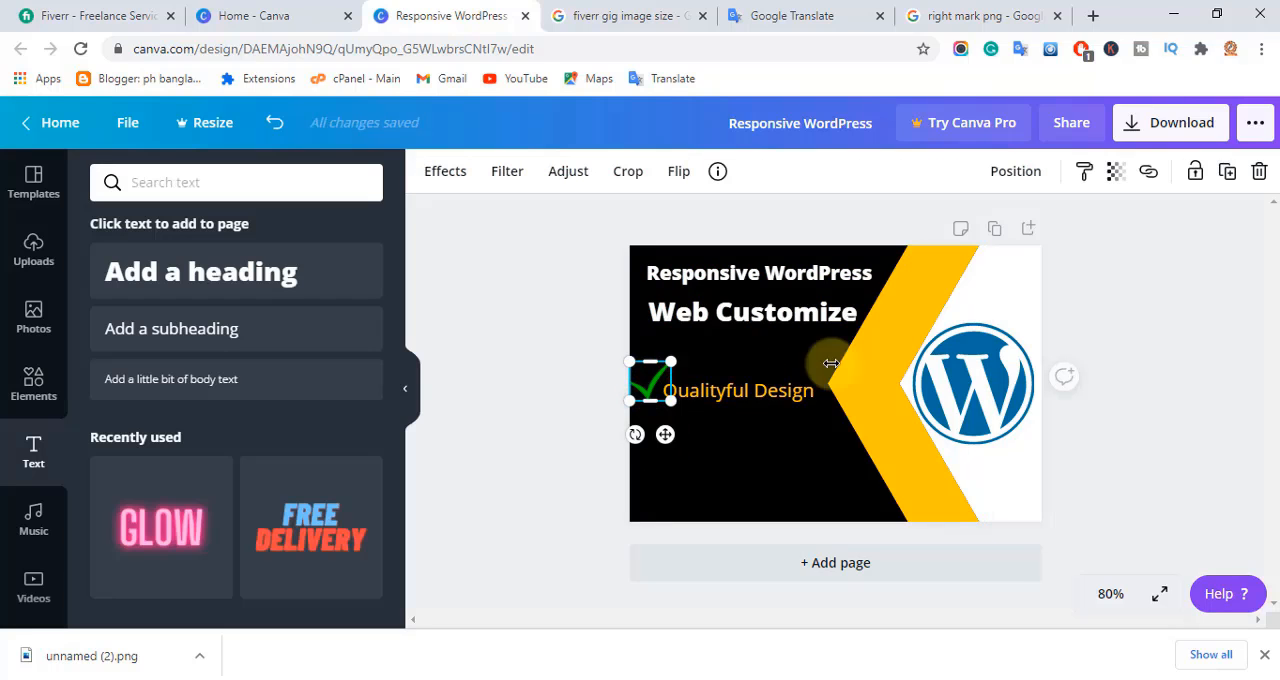
pyautogui.click(1222, 176)
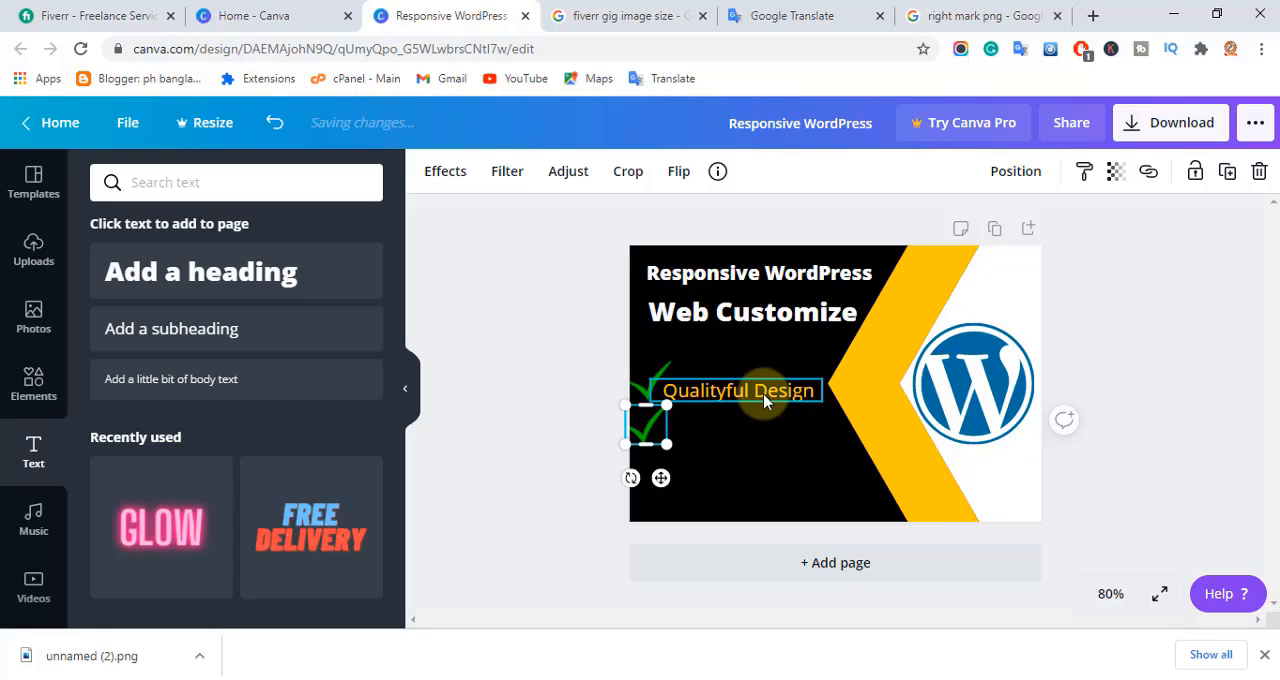
pyautogui.click(766, 394)
pyautogui.click(1232, 178)
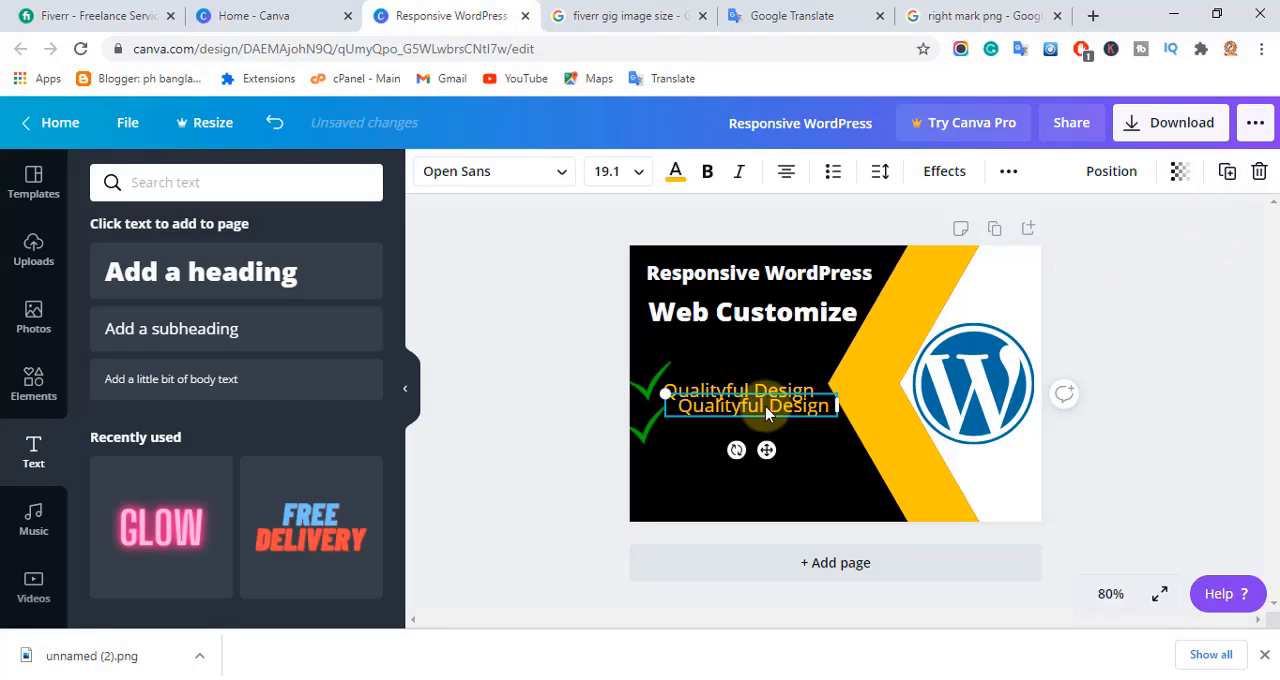
pyautogui.moveTo(763, 449); pyautogui.dragTo(756, 440)
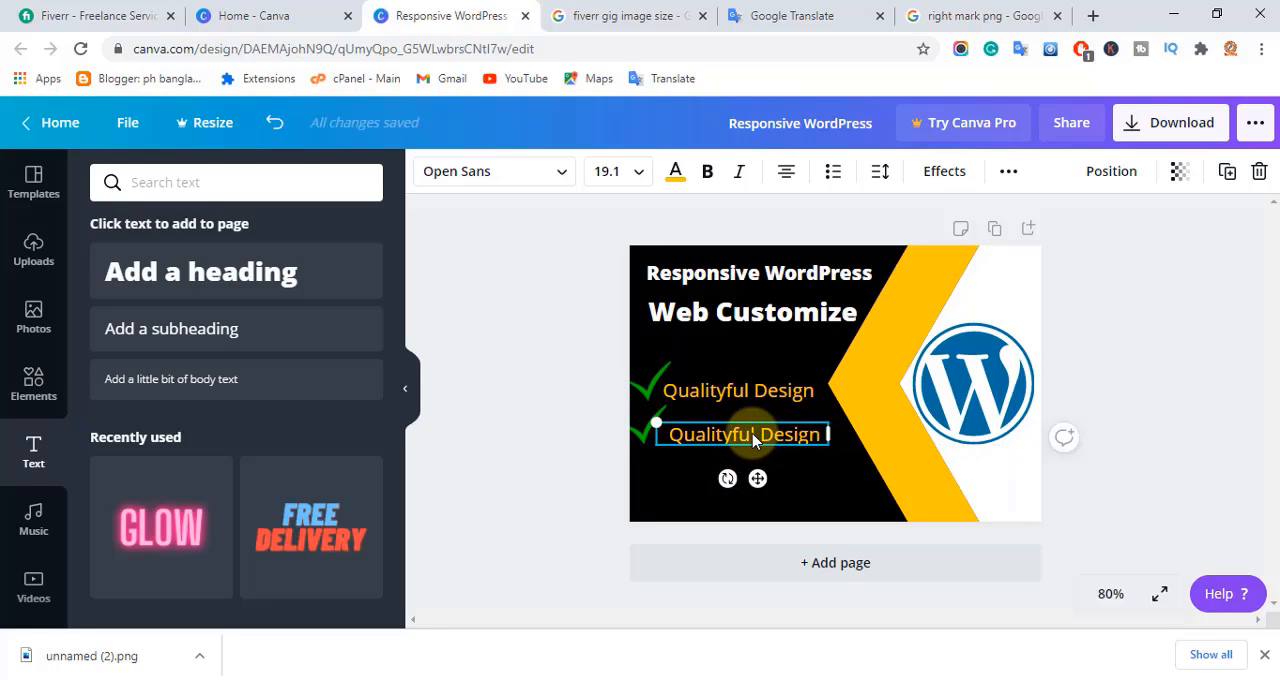
pyautogui.hotkey('ctrl', 'z')
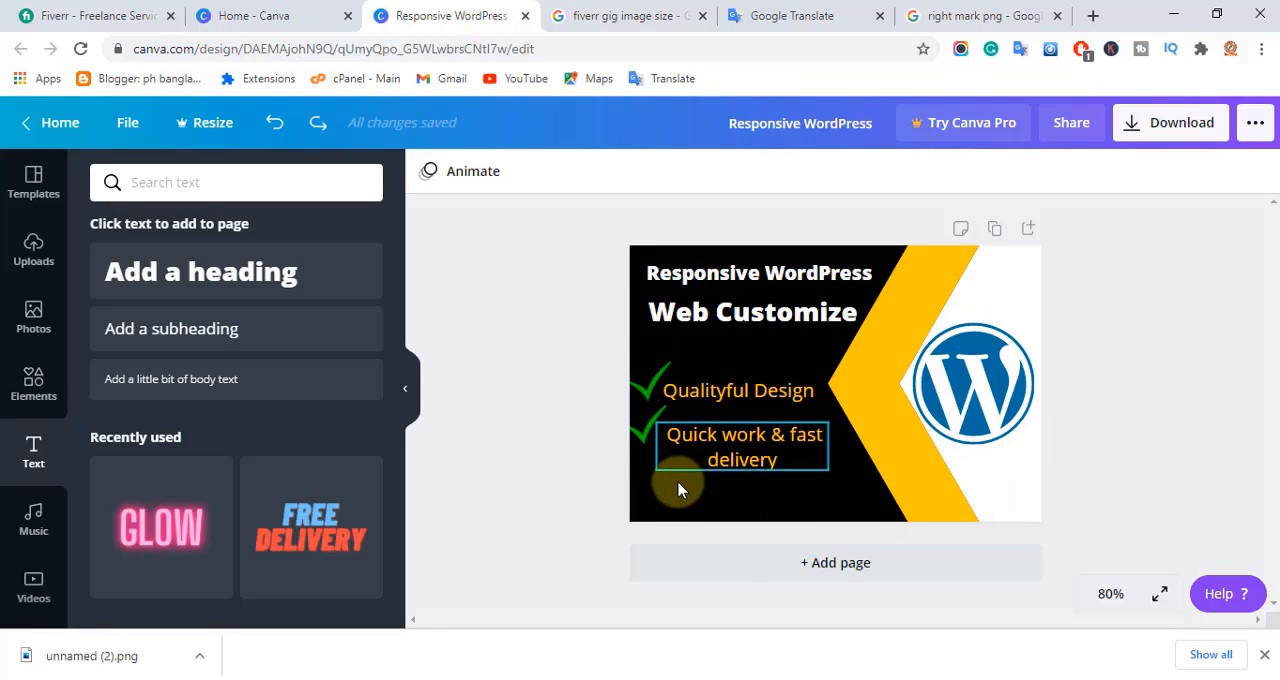
# Add a third row near the bottom of the black area with a duplicated tick and the text "30 days of free support".
pyautogui.click(647, 425)
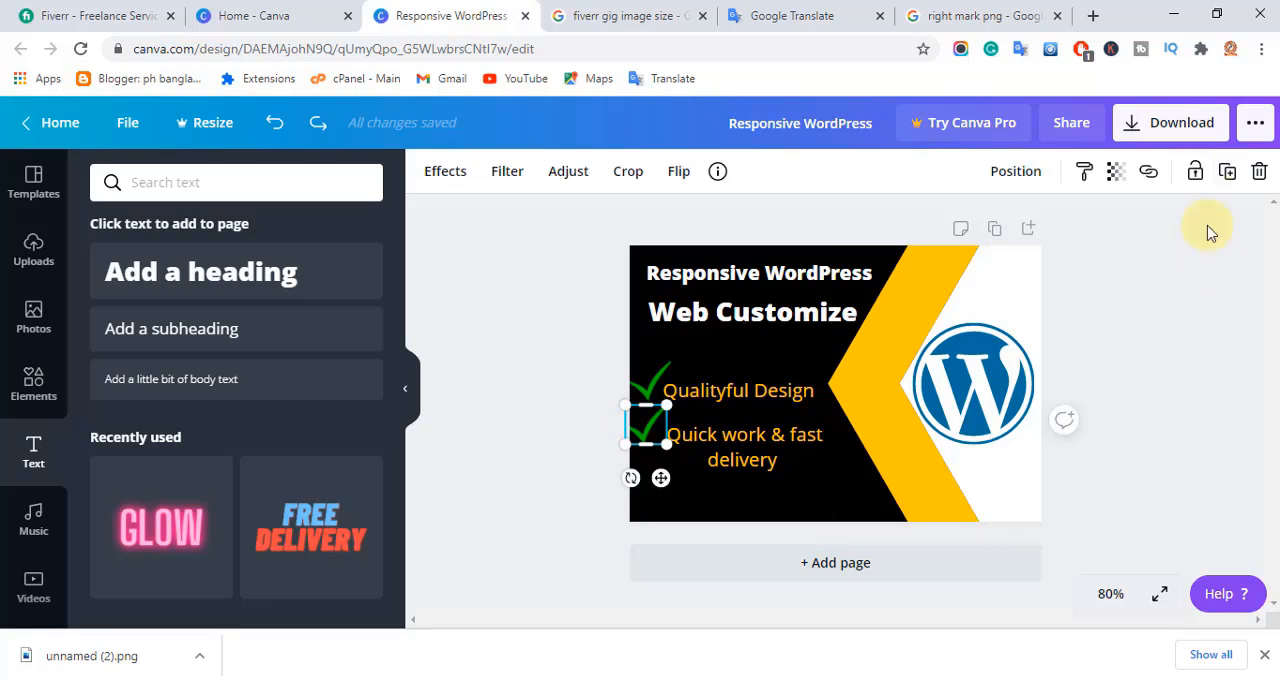
pyautogui.moveTo(647, 425); pyautogui.dragTo(638, 491)
pyautogui.click(729, 392)
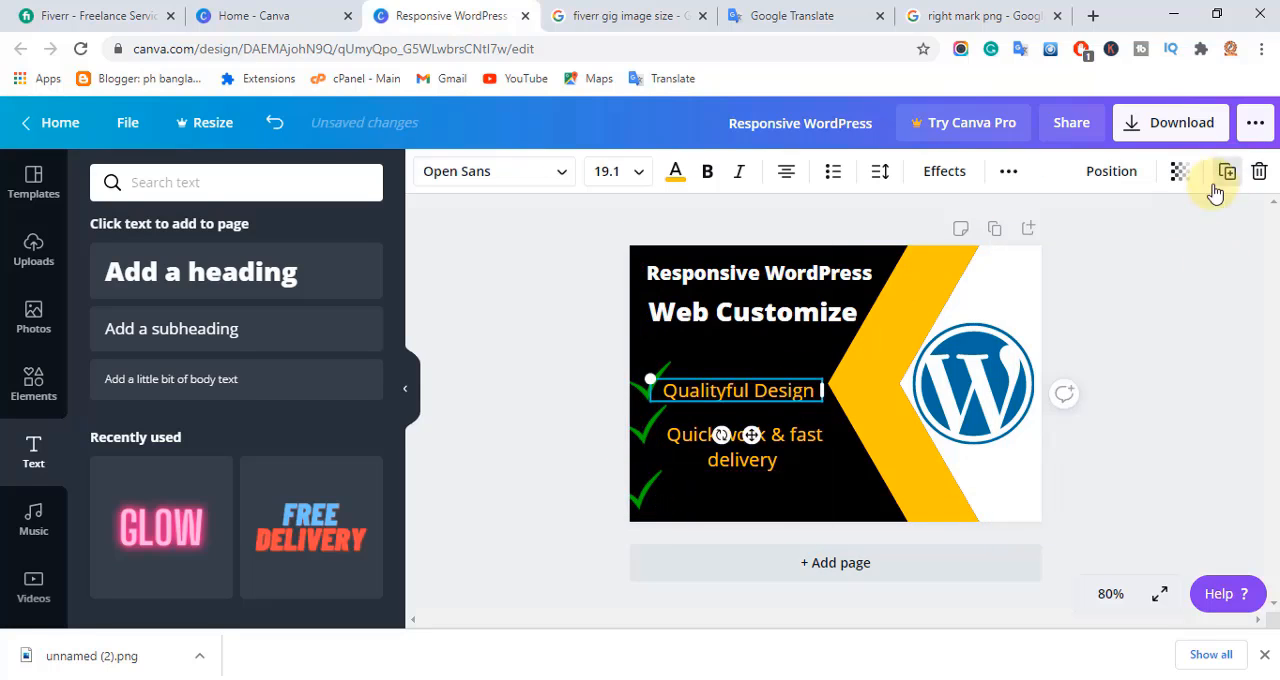
pyautogui.click(1223, 174)
pyautogui.moveTo(774, 402); pyautogui.dragTo(774, 495)
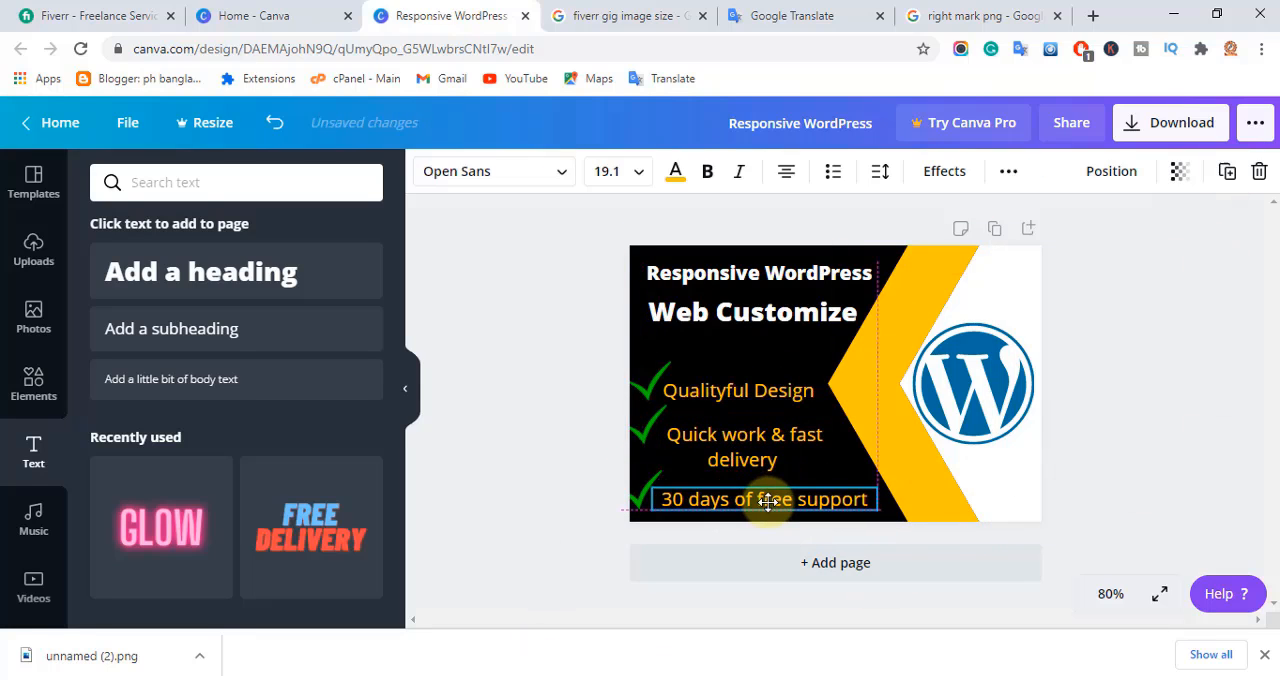
pyautogui.click(1148, 485)
# Nudge the "Quick work & fast delivery" text slightly up and left, and colour its word "delivery" white.
pyautogui.moveTo(727, 442); pyautogui.dragTo(722, 437)
pyautogui.click(1106, 444)
pyautogui.doubleClick(738, 457)
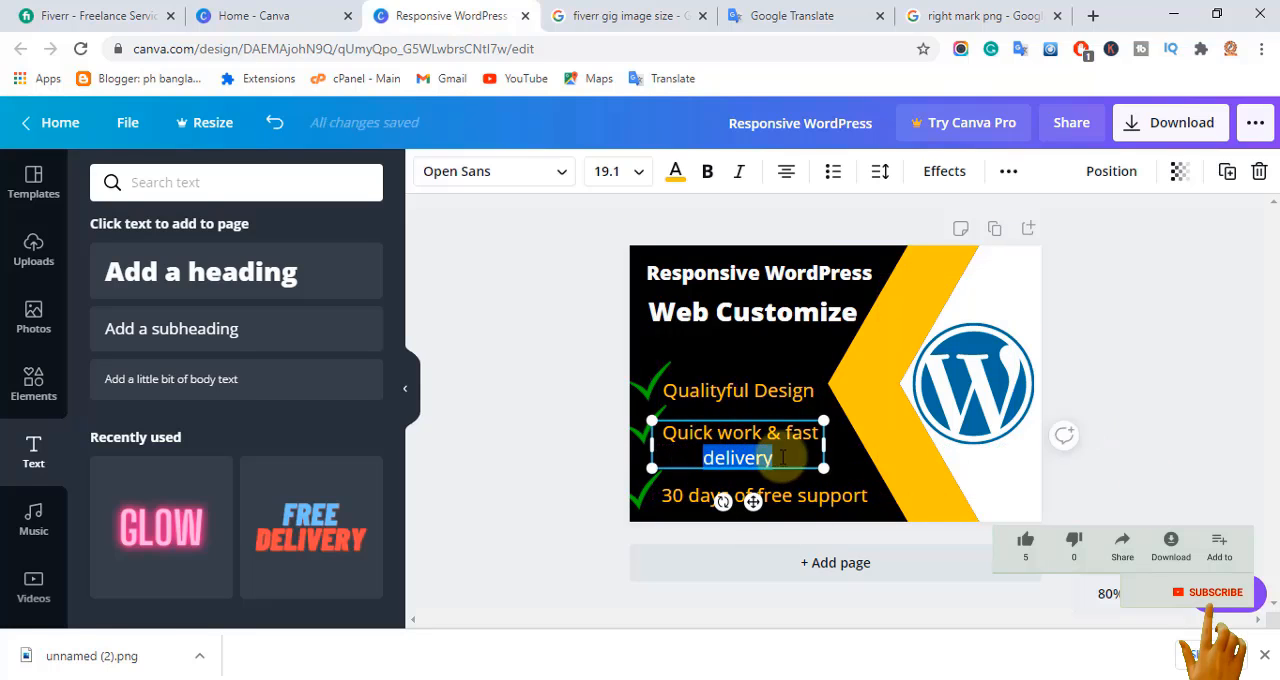
pyautogui.click(671, 171)
pyautogui.click(257, 354)
pyautogui.click(1190, 617)
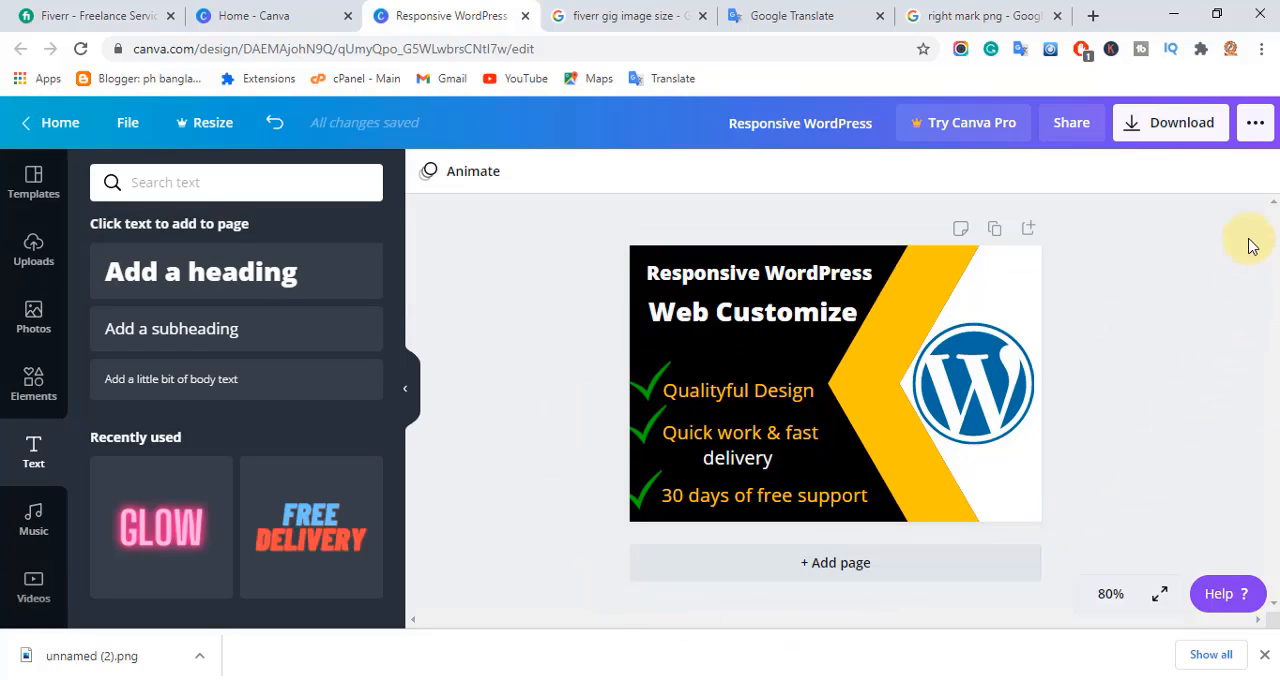
# Download the finished design as a JPG file.
pyautogui.click(1163, 124)
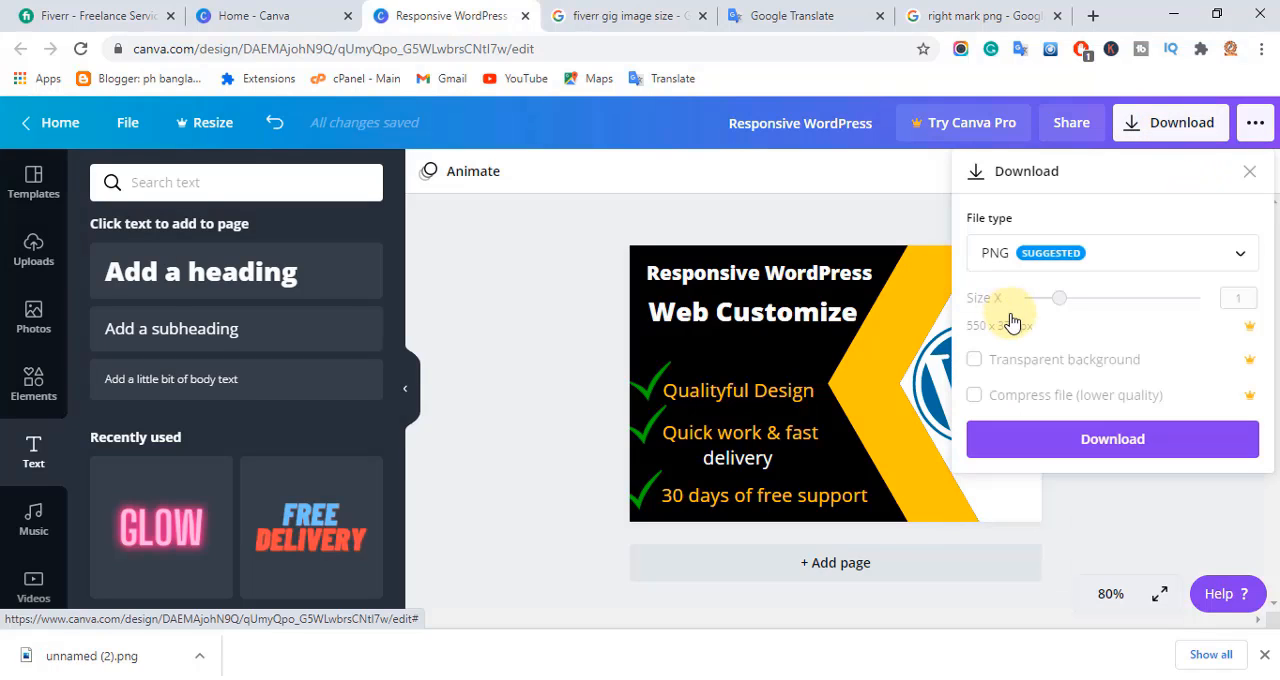
pyautogui.click(1130, 264)
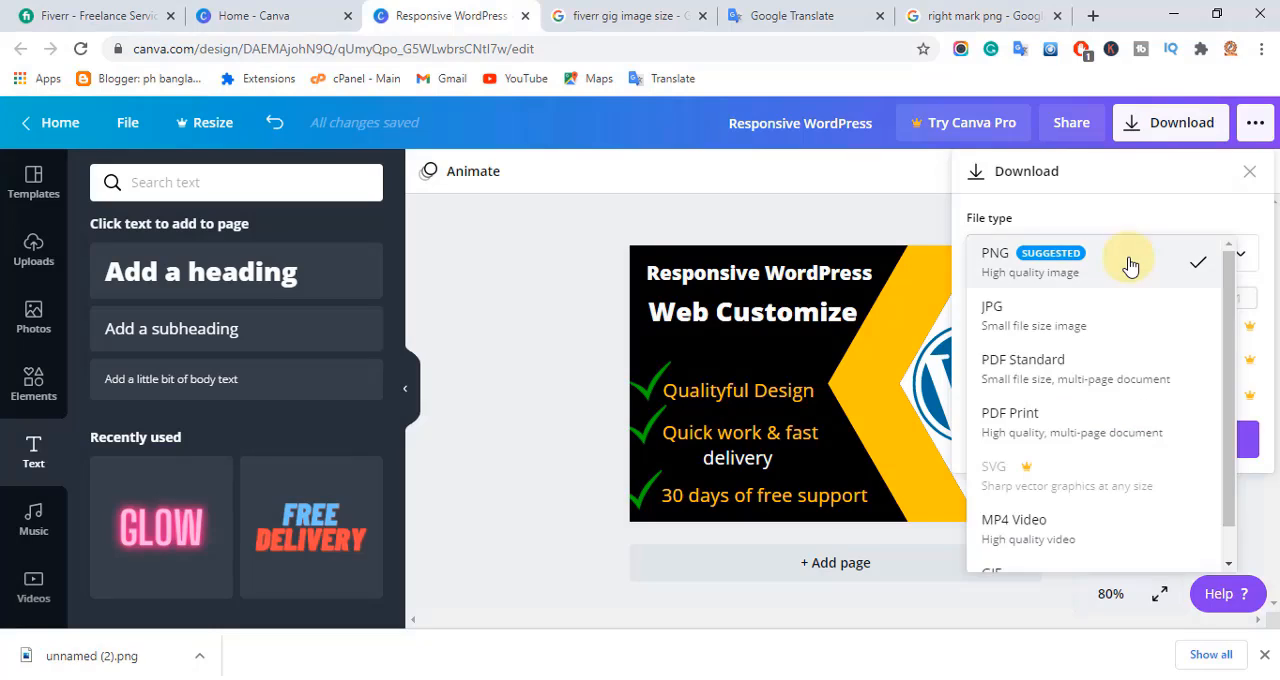
pyautogui.click(1045, 322)
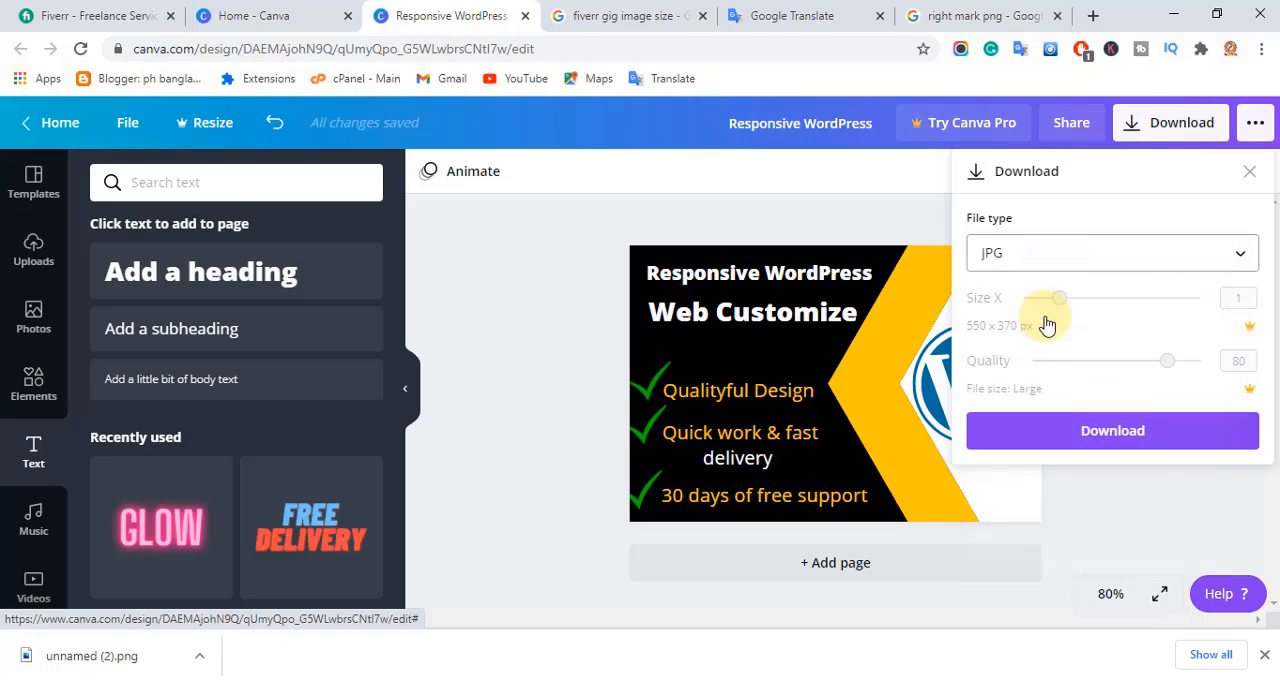
pyautogui.click(1097, 447)
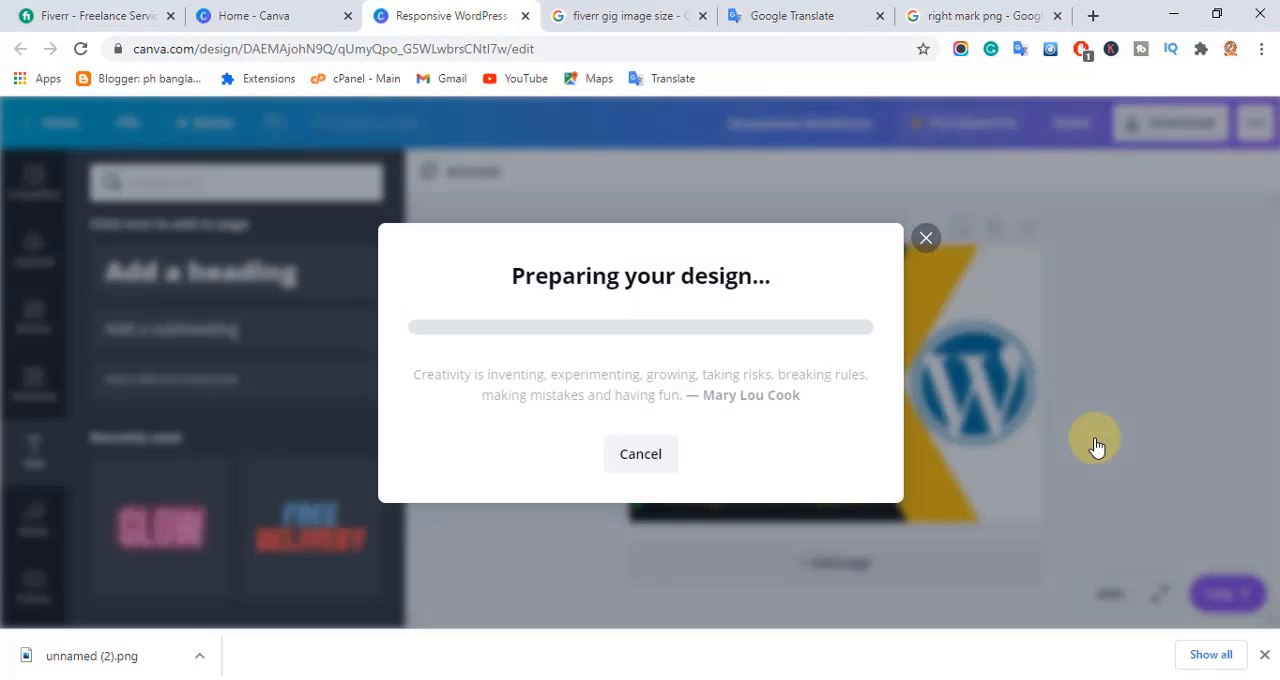